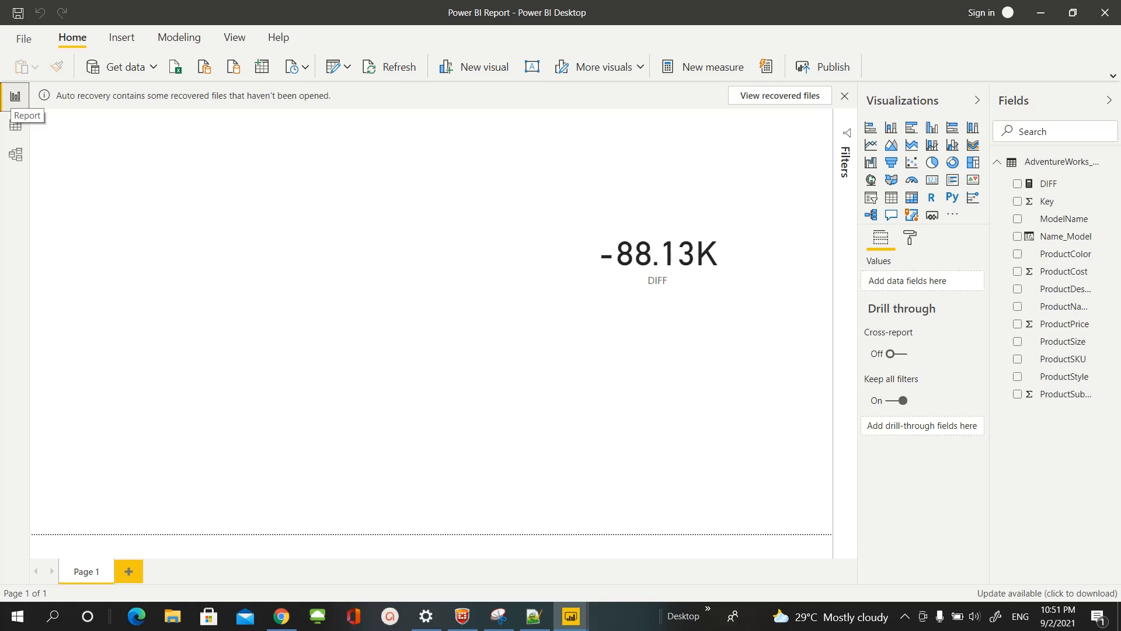
- In the model view, load the AdventureWorks_Product_Categories CSV file as a new table
{"action": "left_click", "coordinate": [16, 124]}
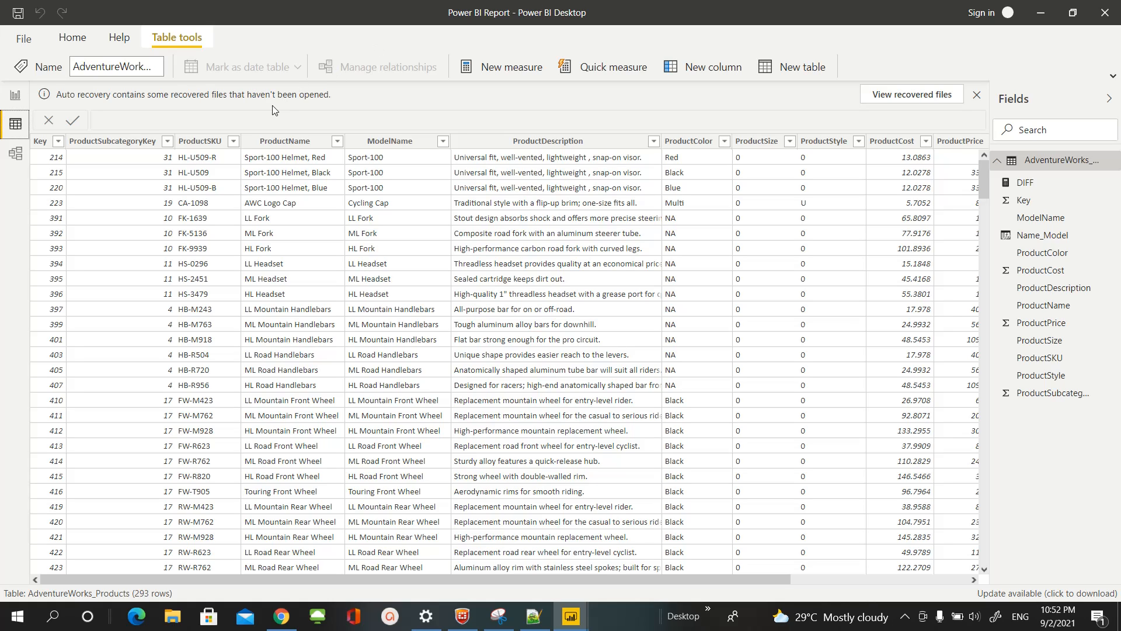
{"action": "left_click", "coordinate": [15, 159]}
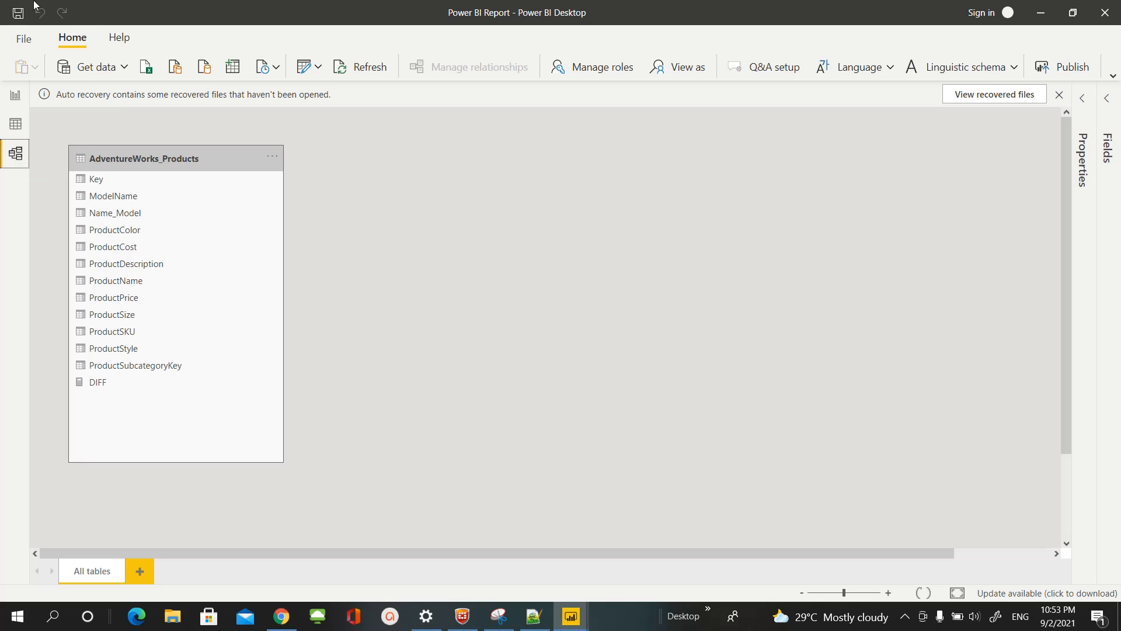
{"action": "left_click", "coordinate": [124, 68]}
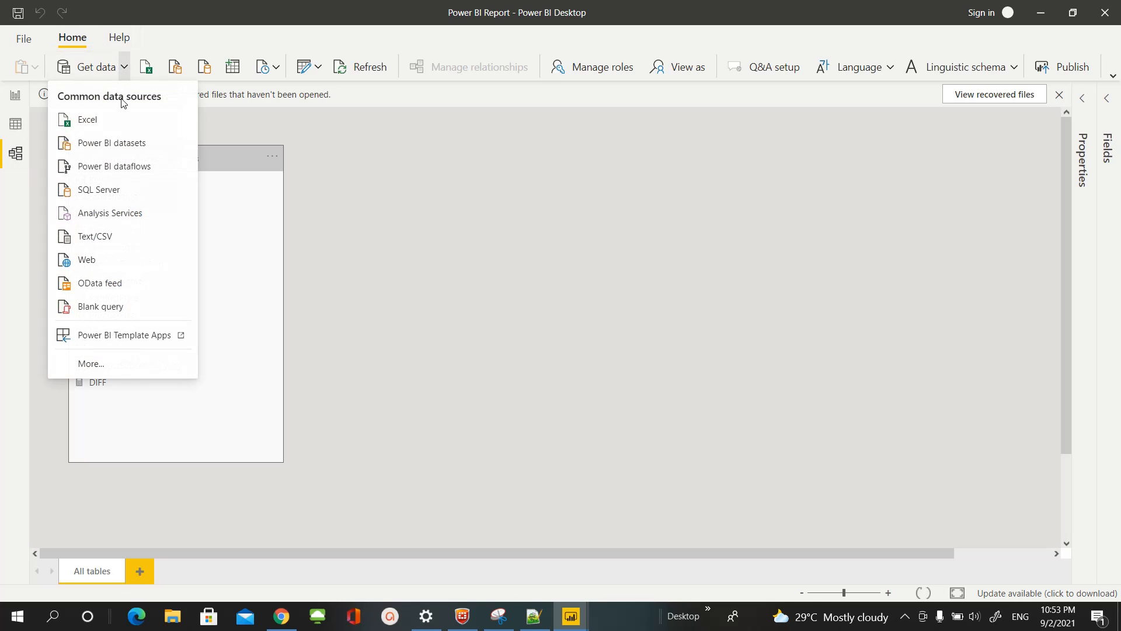
{"action": "left_click", "coordinate": [138, 241]}
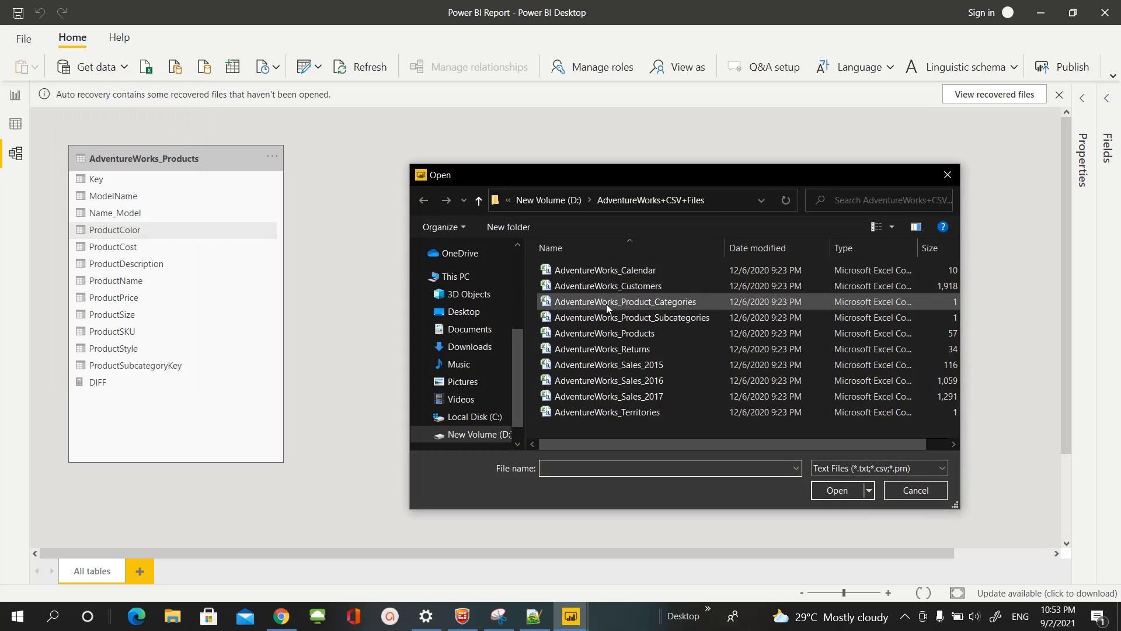
{"action": "left_click", "coordinate": [667, 306]}
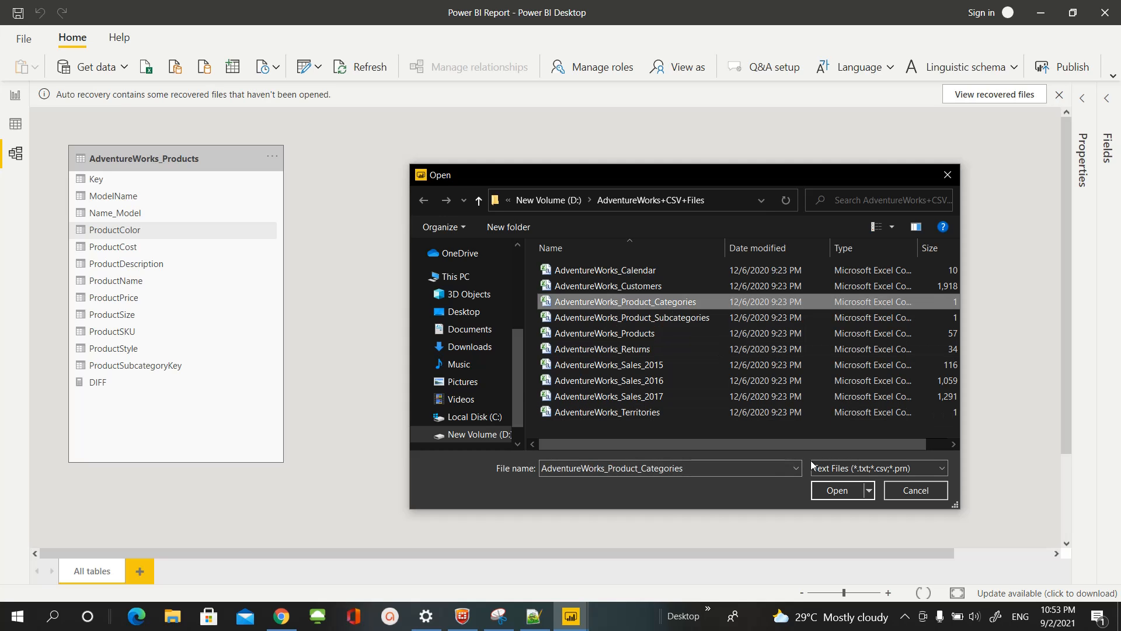
{"action": "left_click", "coordinate": [829, 494]}
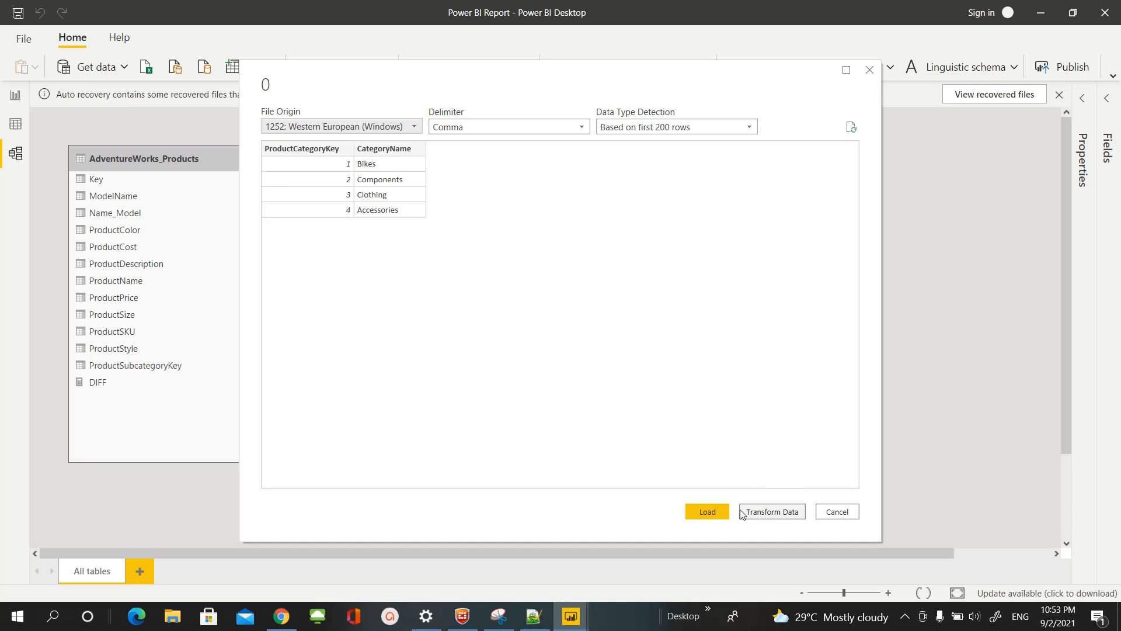
{"action": "left_click", "coordinate": [718, 512]}
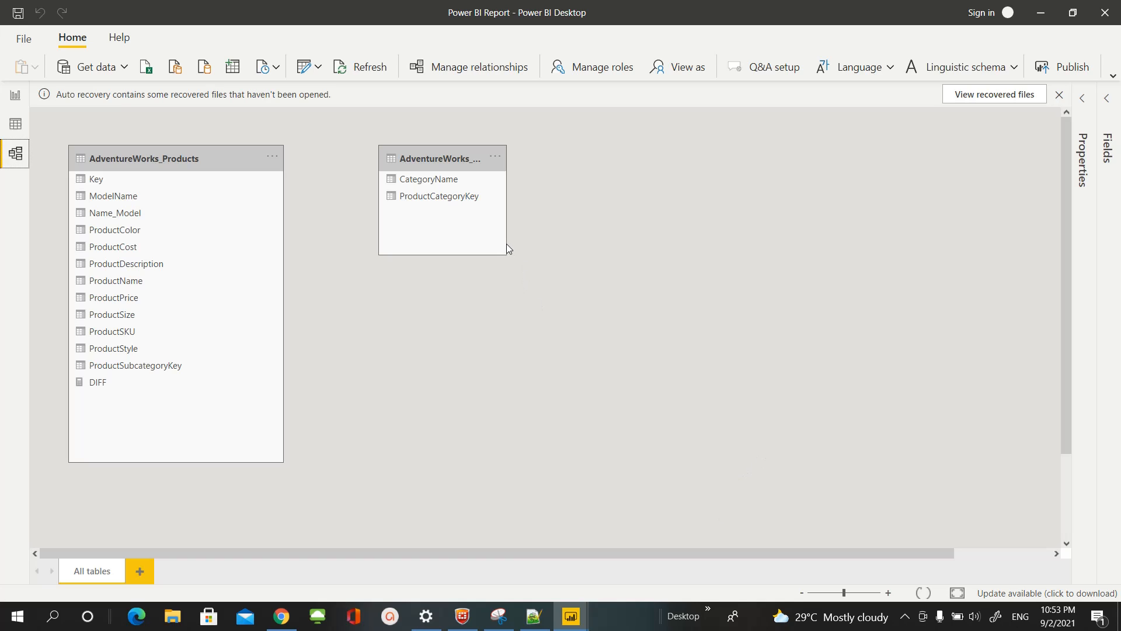
- Widen the AdventureWorks_Product_Categories table to show its full name and move it farther from AdventureWorks_Products and lower in the diagram
{"action": "left_click_drag", "start_coordinate": [506, 248], "coordinate": [642, 232]}
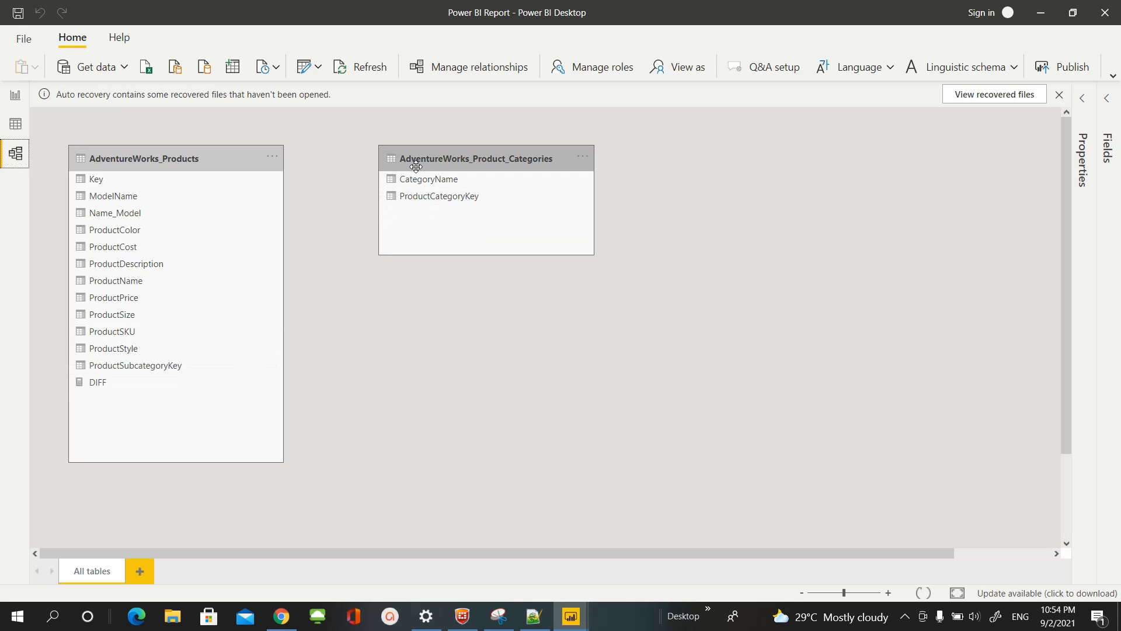
{"action": "left_click_drag", "start_coordinate": [416, 167], "coordinate": [650, 227]}
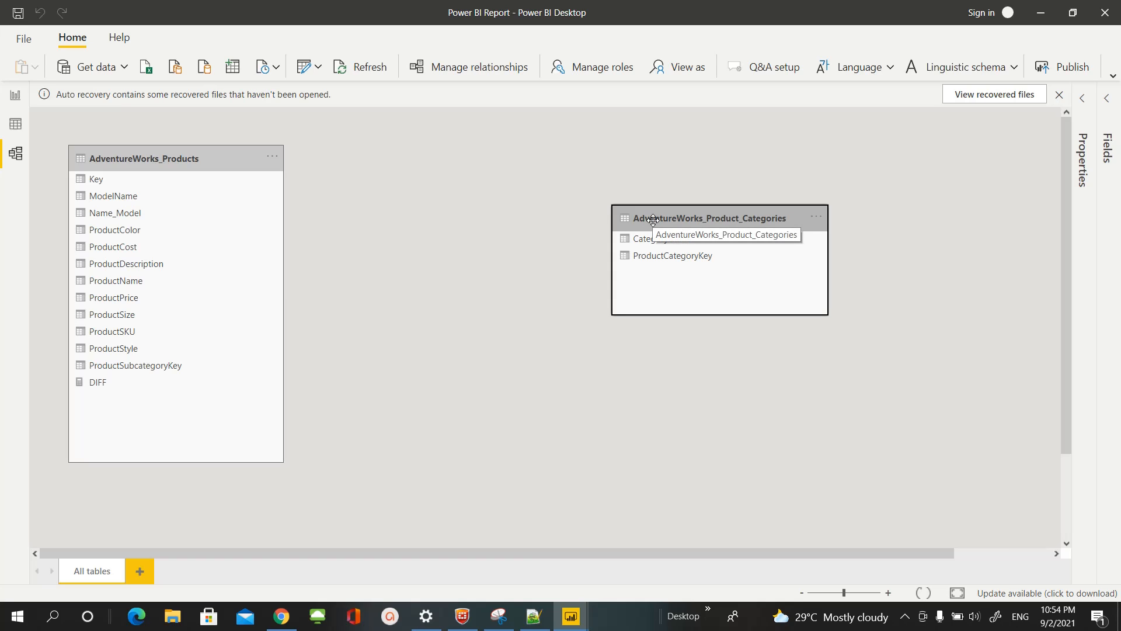
{"action": "left_click_drag", "start_coordinate": [653, 220], "coordinate": [653, 344]}
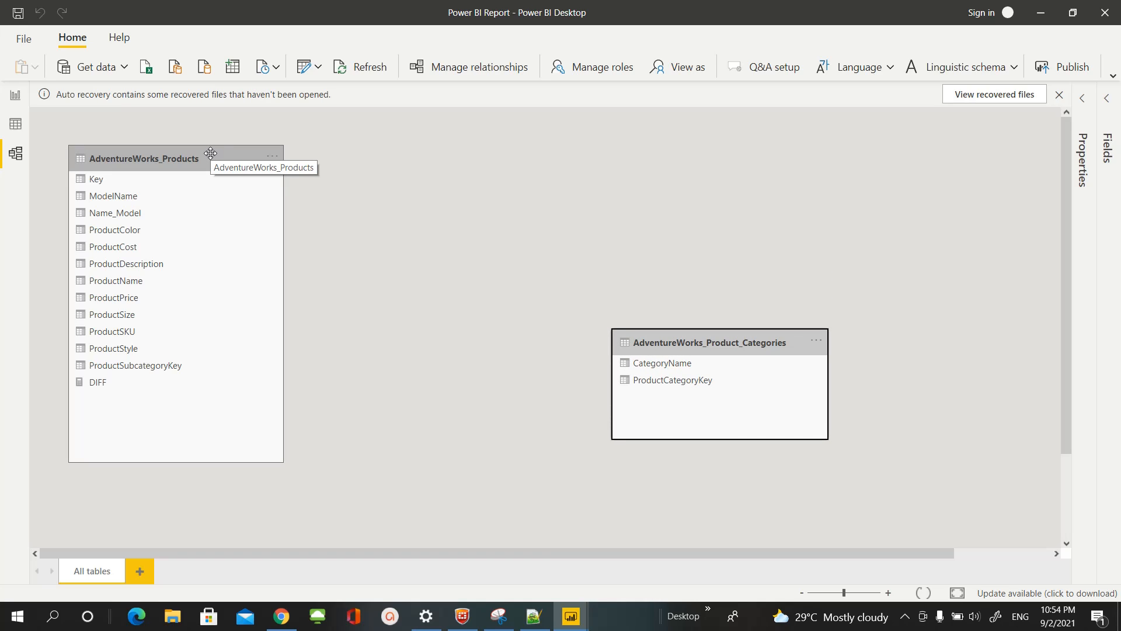
- Load the AdventureWorks_Product_Subcategories CSV file into the model as a new table
{"action": "left_click", "coordinate": [134, 69]}
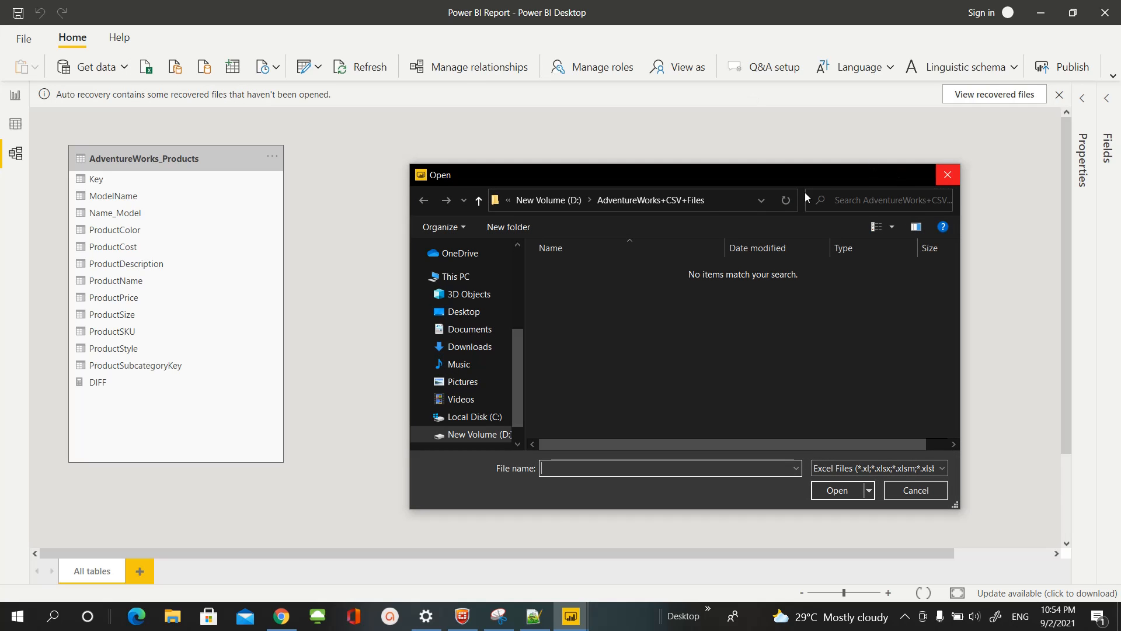
{"action": "left_click", "coordinate": [946, 175]}
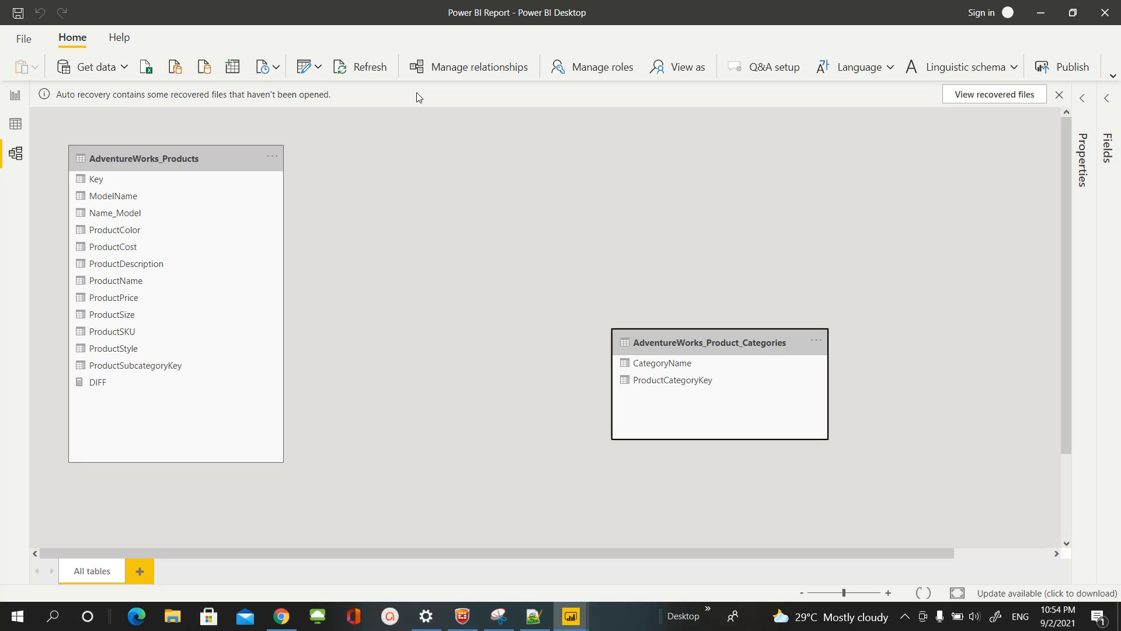
{"action": "left_click", "coordinate": [124, 66]}
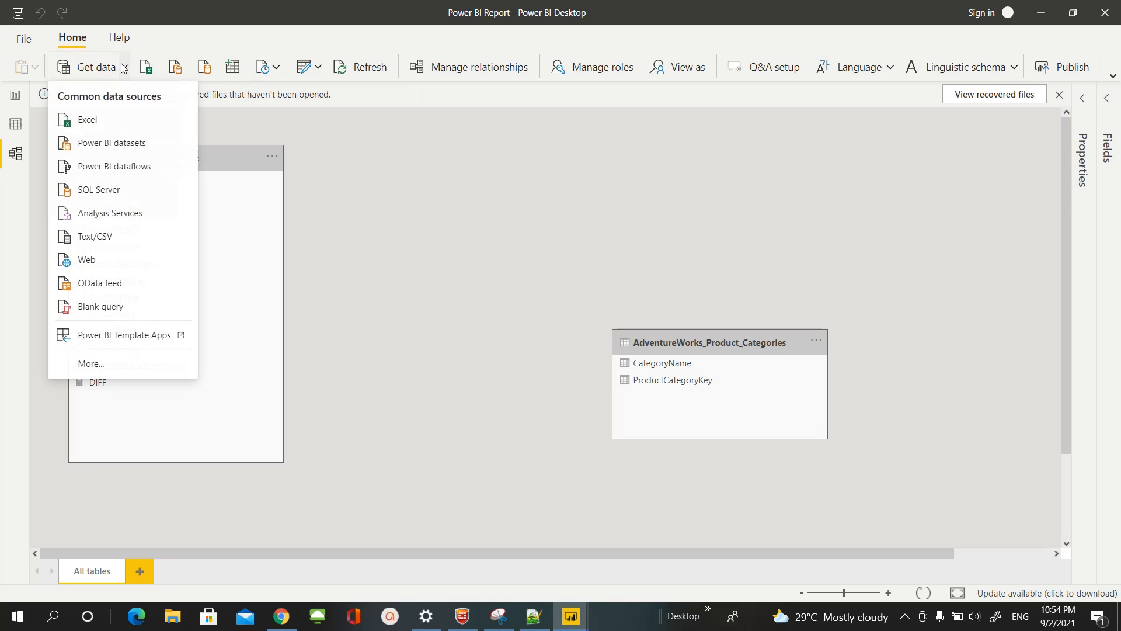
{"action": "left_click", "coordinate": [135, 230]}
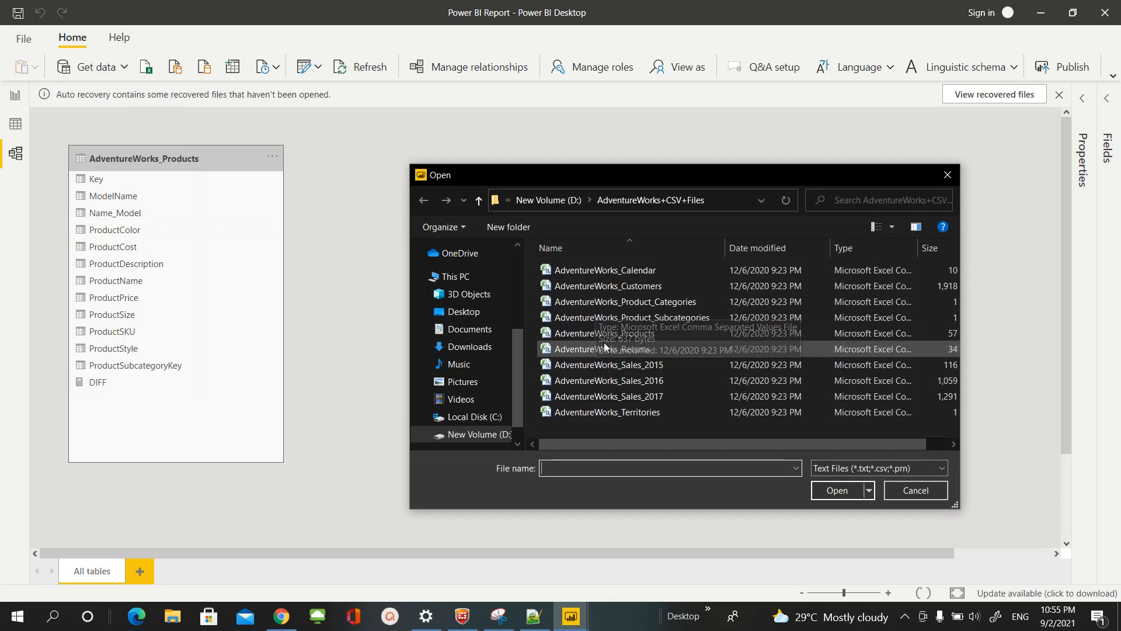
{"action": "left_click", "coordinate": [684, 321]}
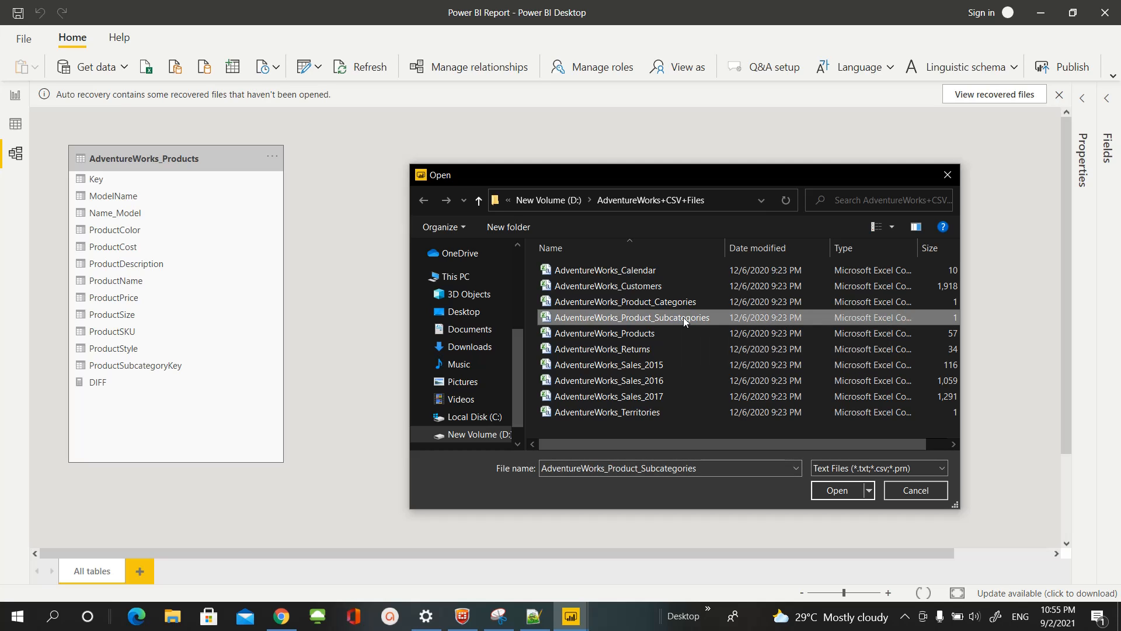
{"action": "left_click", "coordinate": [835, 489]}
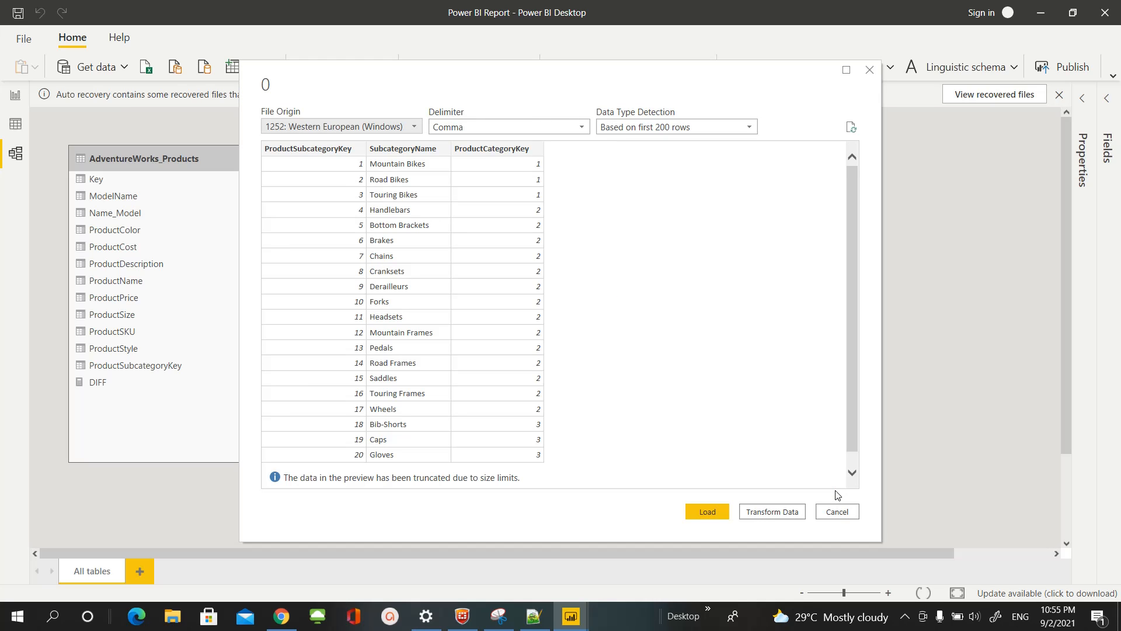
{"action": "left_click", "coordinate": [723, 512]}
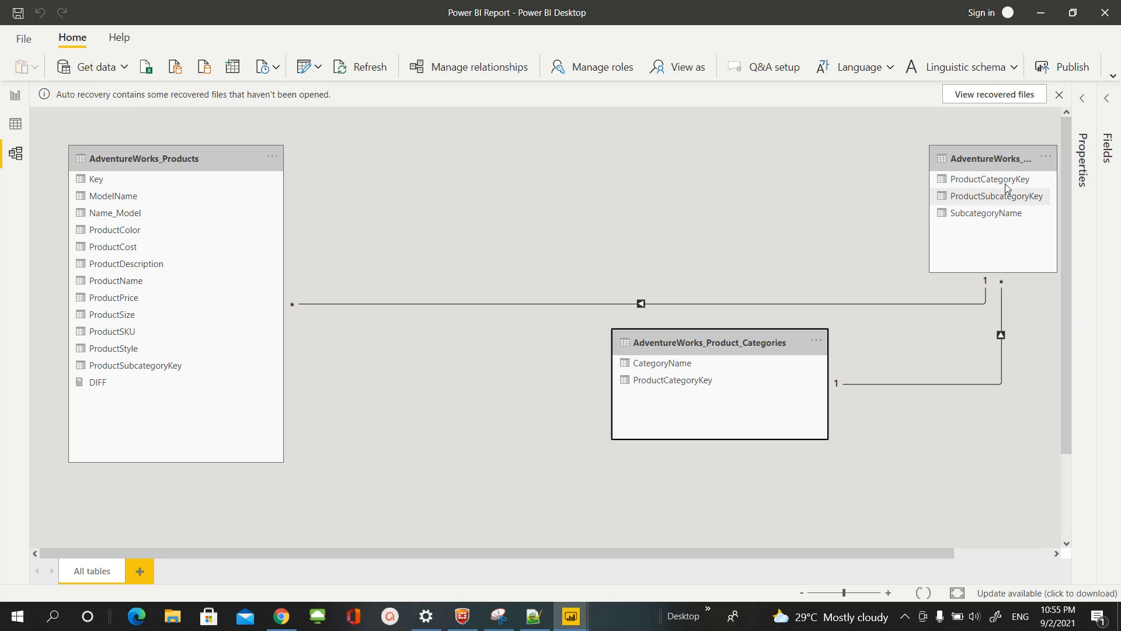
- Move the AdventureWorks_Product_Subcategories table between the other two tables and widen it to show its full name
{"action": "left_click_drag", "start_coordinate": [1003, 157], "coordinate": [542, 155]}
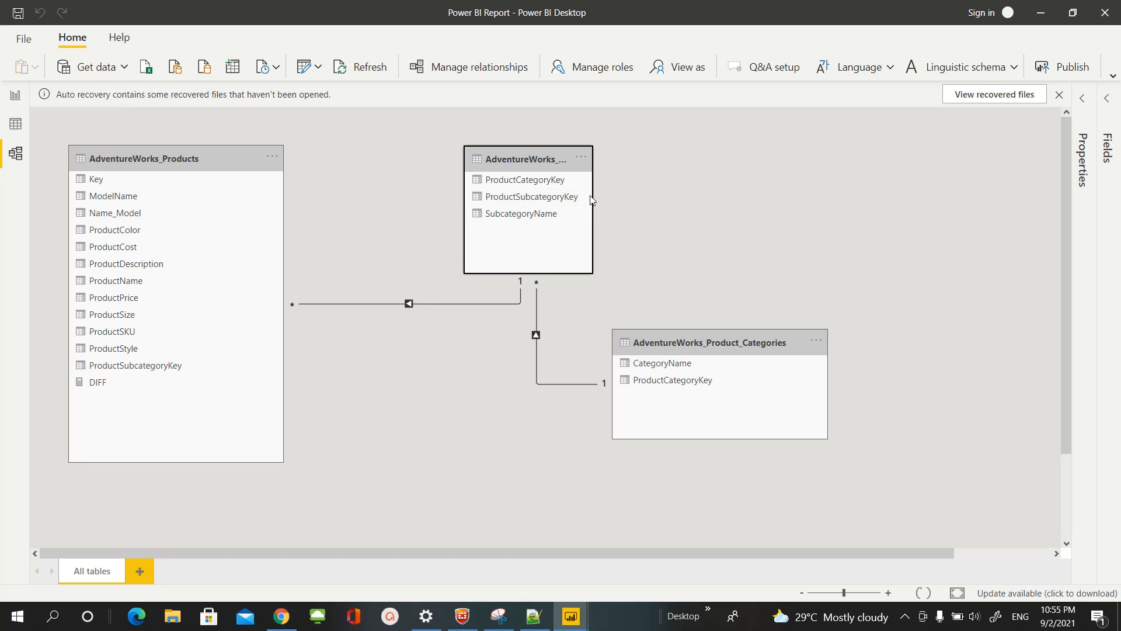
{"action": "left_click_drag", "start_coordinate": [593, 193], "coordinate": [683, 191]}
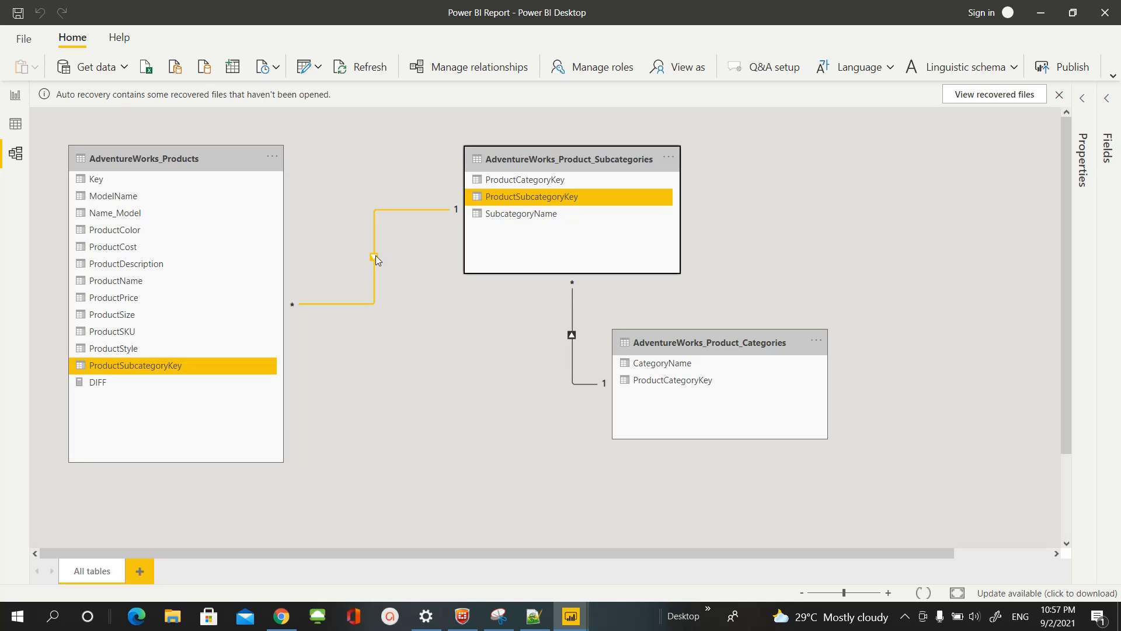
- Delete the relationship between AdventureWorks_Products and AdventureWorks_Product_Subcategories
{"action": "right_click", "coordinate": [376, 256]}
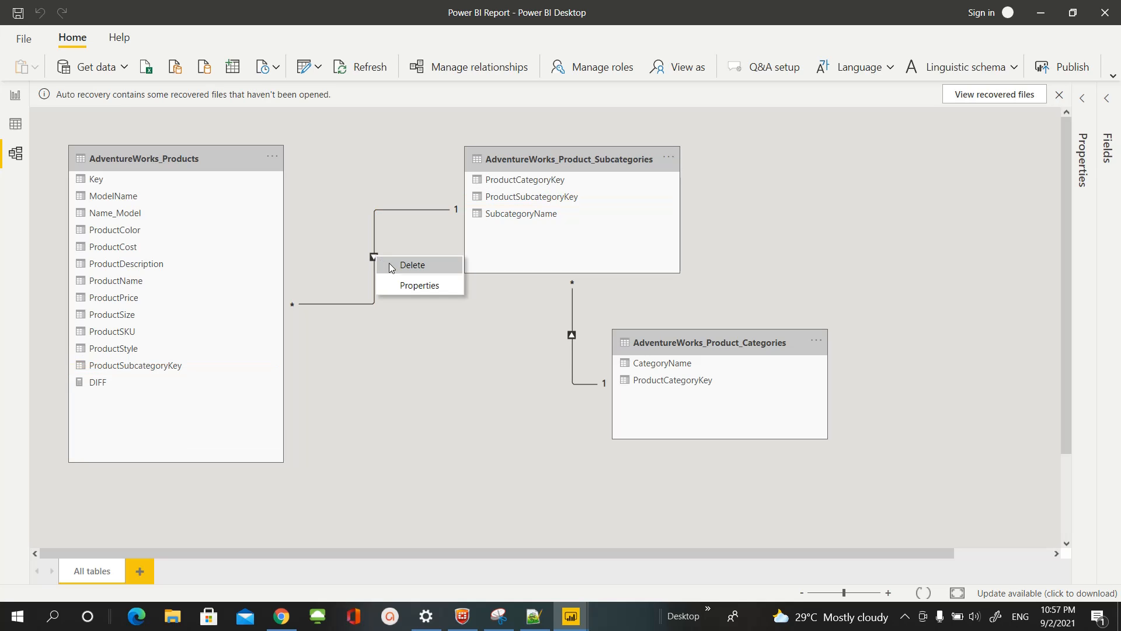
{"action": "left_click", "coordinate": [397, 266]}
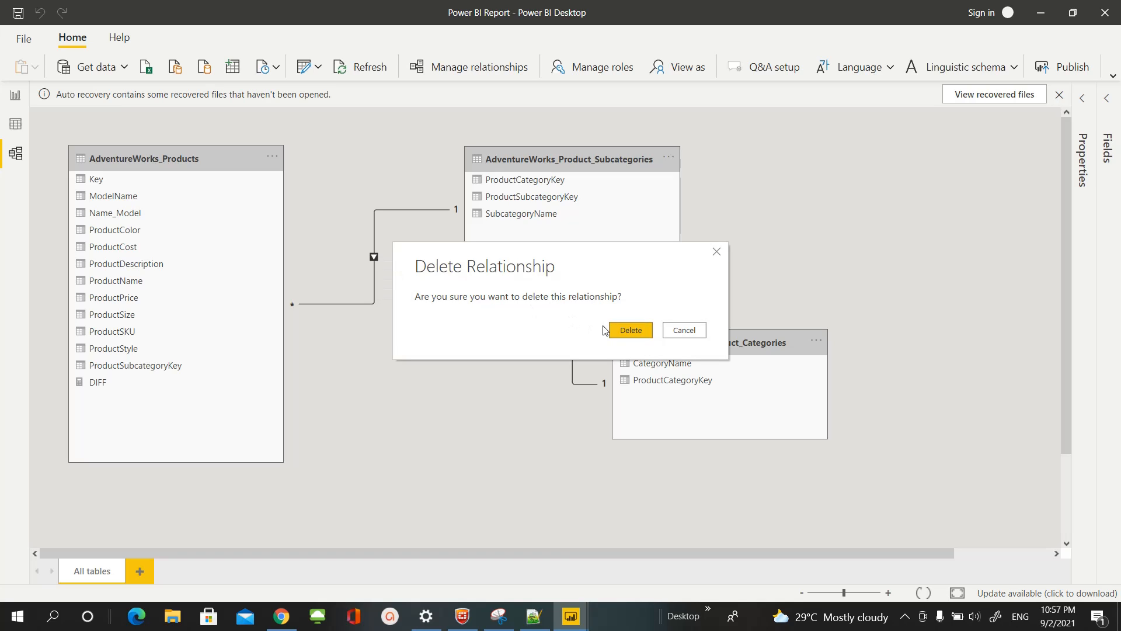
{"action": "left_click", "coordinate": [627, 332]}
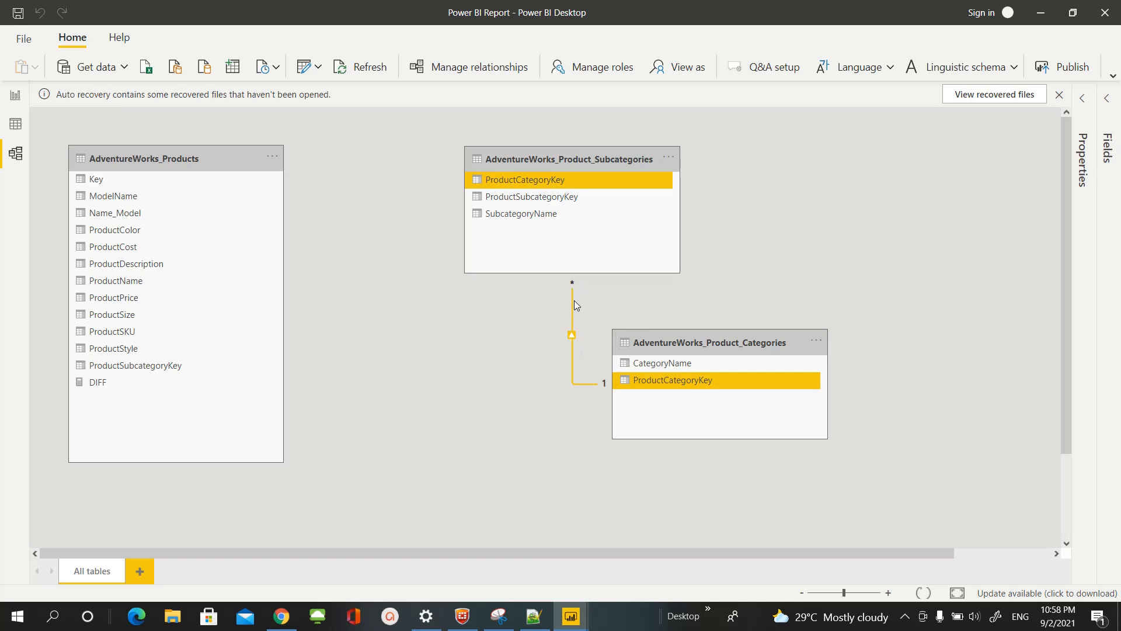
- Examine the table, cardinality and cross filter direction choices of the Product_Subcategories to Product_Categories relationship, keeping its settings
{"action": "double_click", "coordinate": [573, 337]}
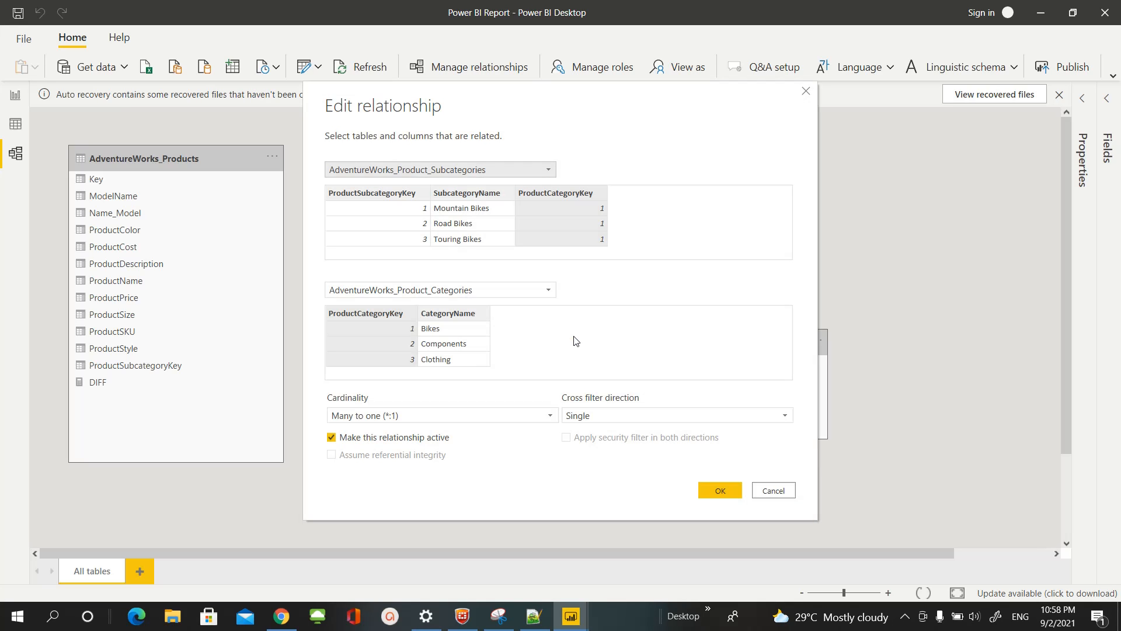
{"action": "left_click", "coordinate": [549, 170]}
{"action": "left_click", "coordinate": [550, 170]}
{"action": "left_click", "coordinate": [549, 290]}
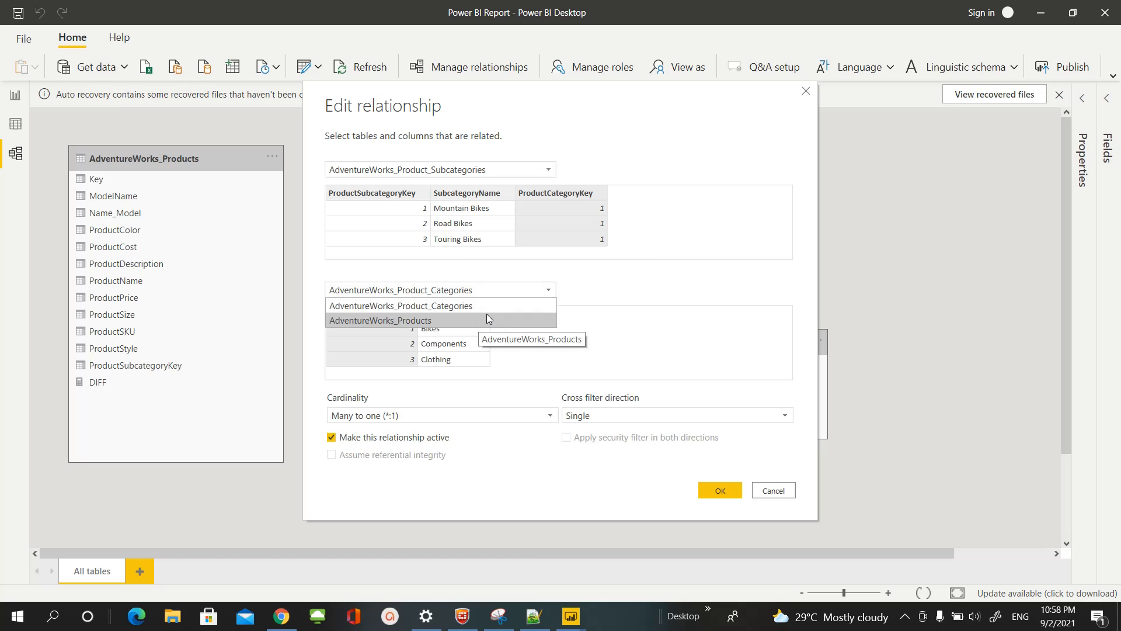
{"action": "left_click", "coordinate": [550, 170]}
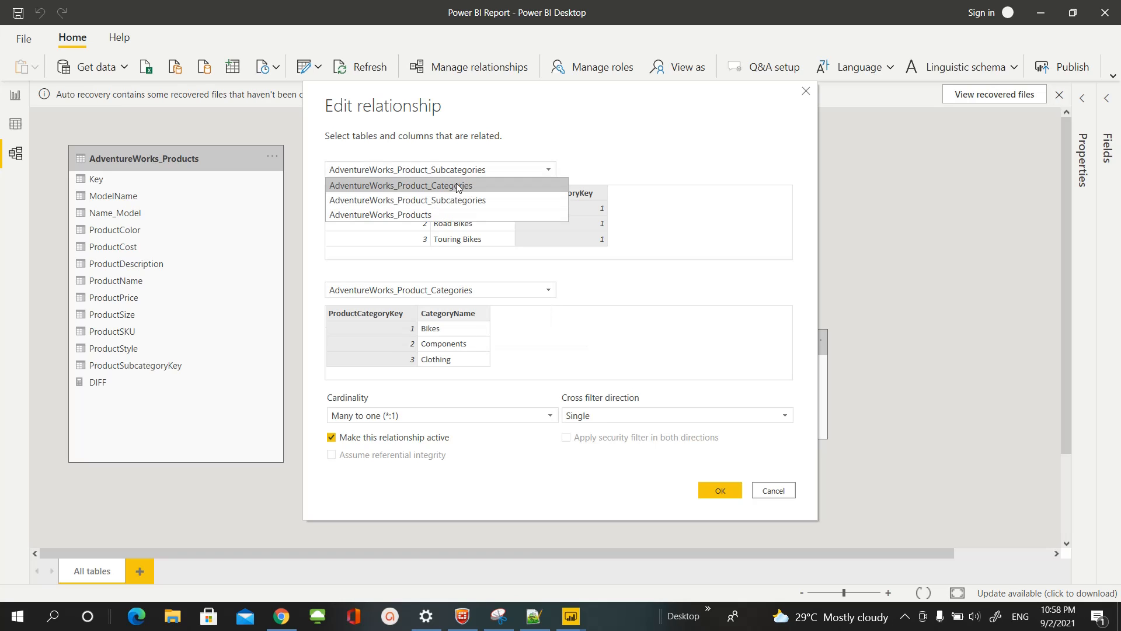
{"action": "left_click", "coordinate": [664, 146]}
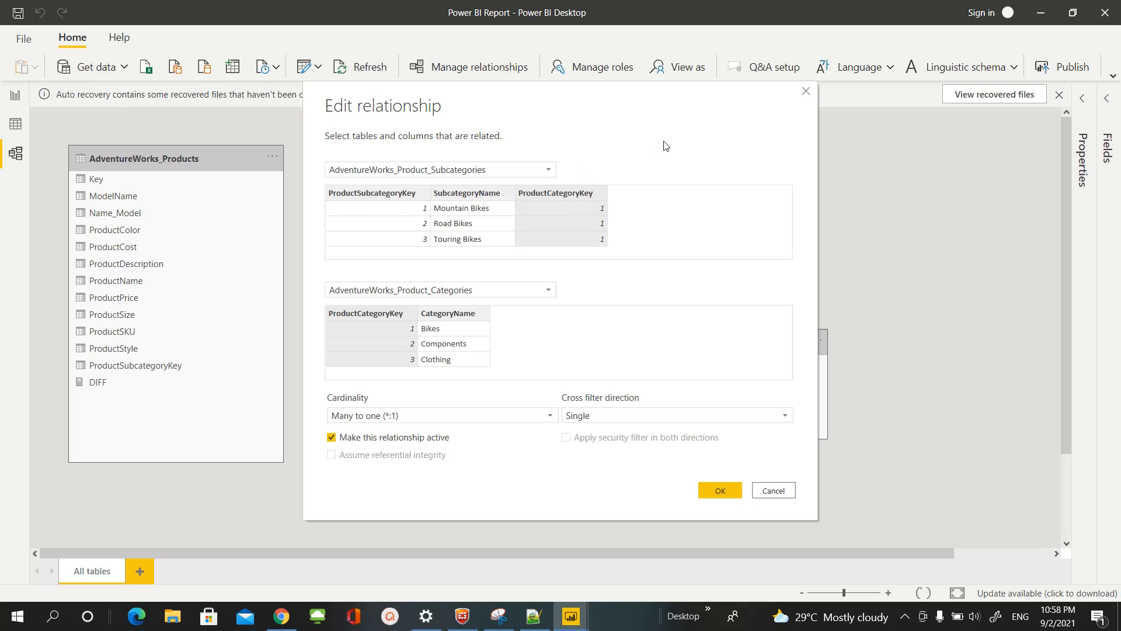
{"action": "left_click", "coordinate": [549, 416]}
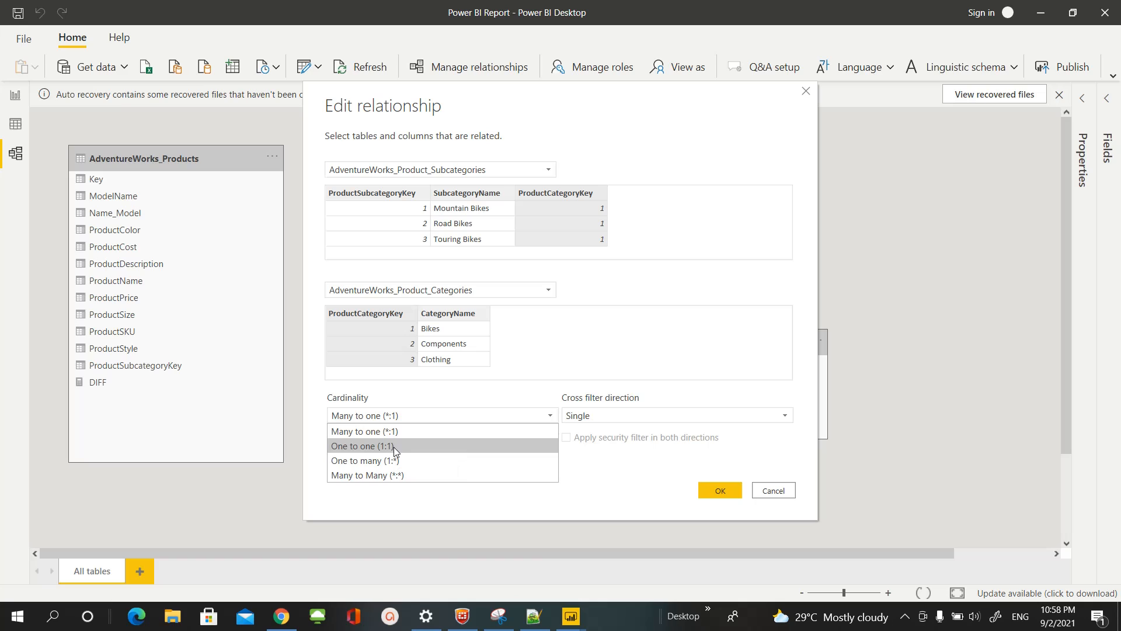
{"action": "left_click", "coordinate": [466, 401]}
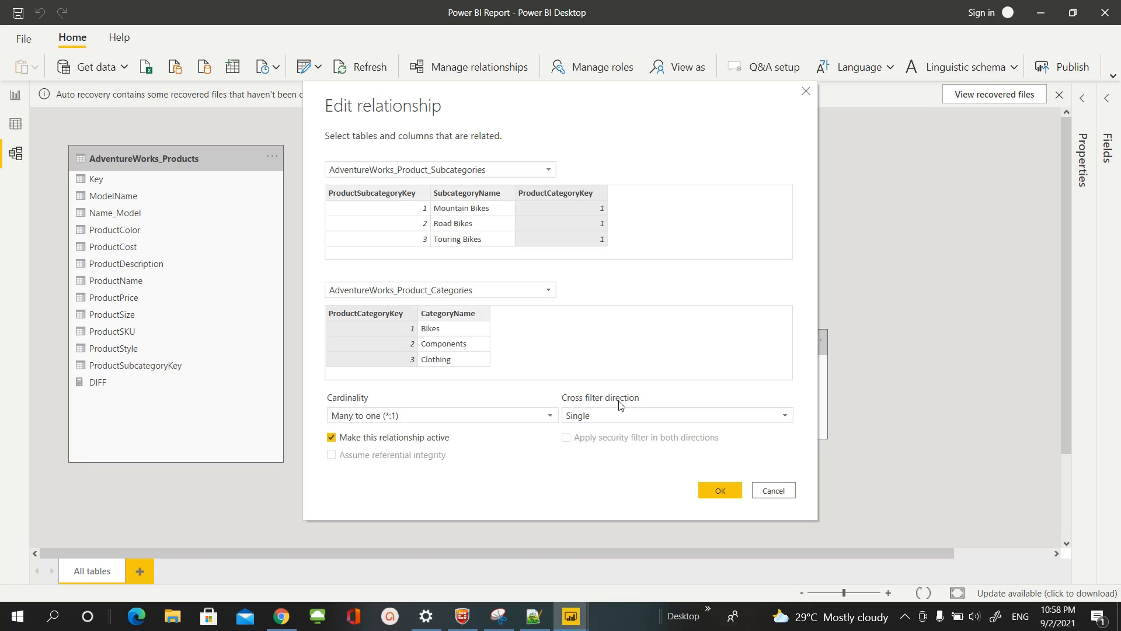
{"action": "left_click", "coordinate": [787, 416]}
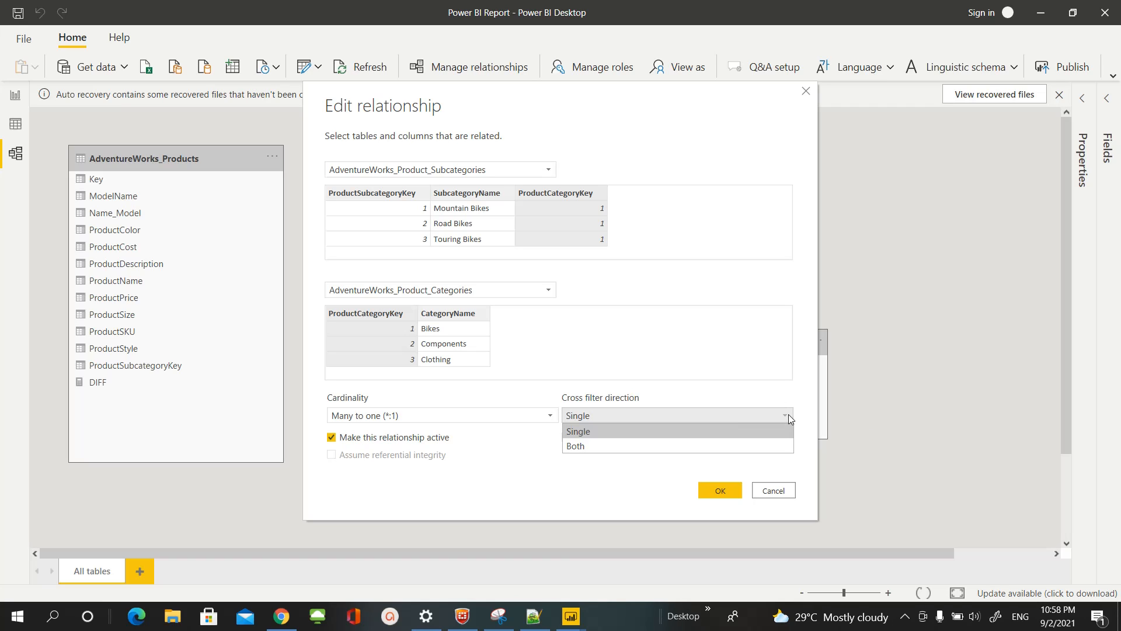
{"action": "left_click", "coordinate": [776, 407]}
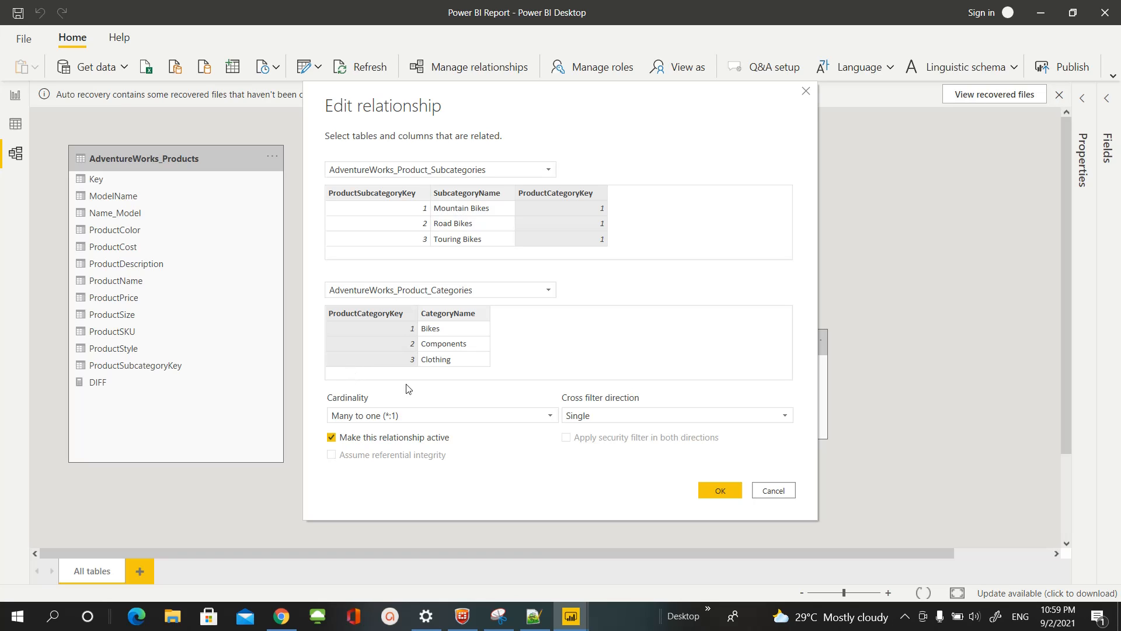
{"action": "left_click", "coordinate": [723, 488]}
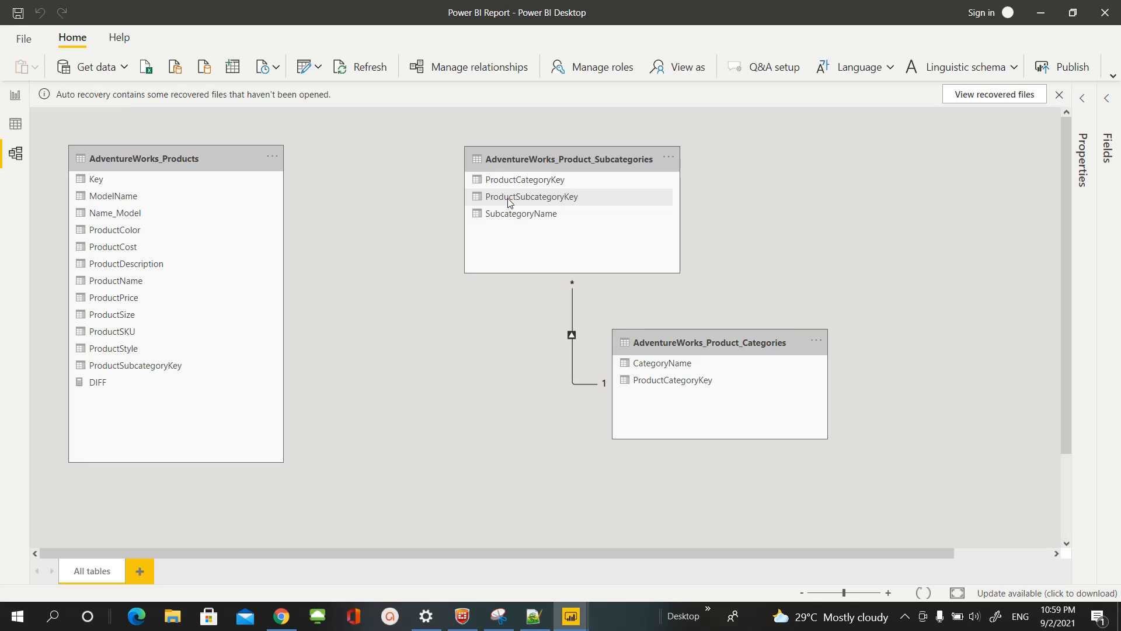
- Relate ProductSubcategoryKey in AdventureWorks_Product_Subcategories to ProductSubcategoryKey in AdventureWorks_Products
{"action": "left_click_drag", "start_coordinate": [509, 202], "coordinate": [209, 377]}
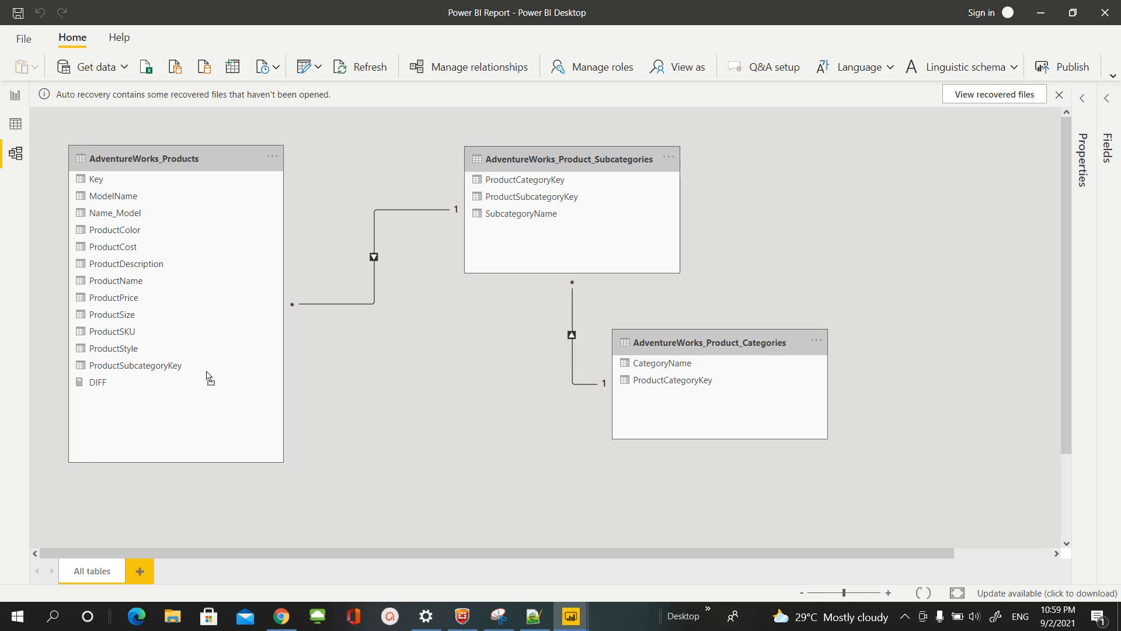
- In the report view, expand the product categories and product subcategories tables to show their fields
{"action": "left_click", "coordinate": [14, 97]}
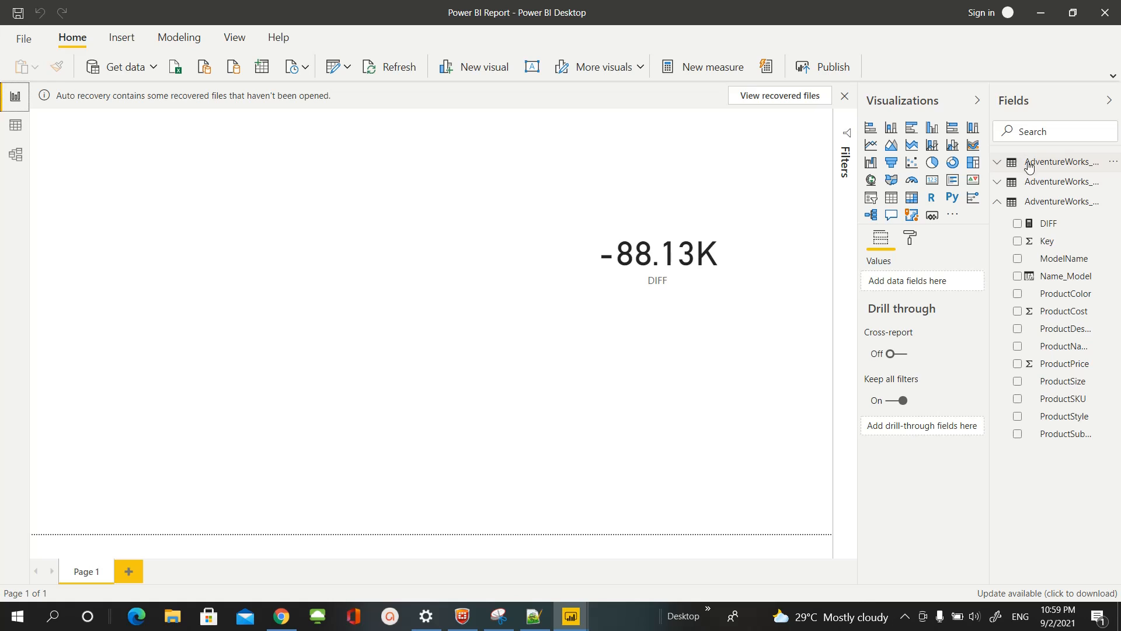
{"action": "left_click", "coordinate": [998, 163]}
{"action": "left_click", "coordinate": [998, 225]}
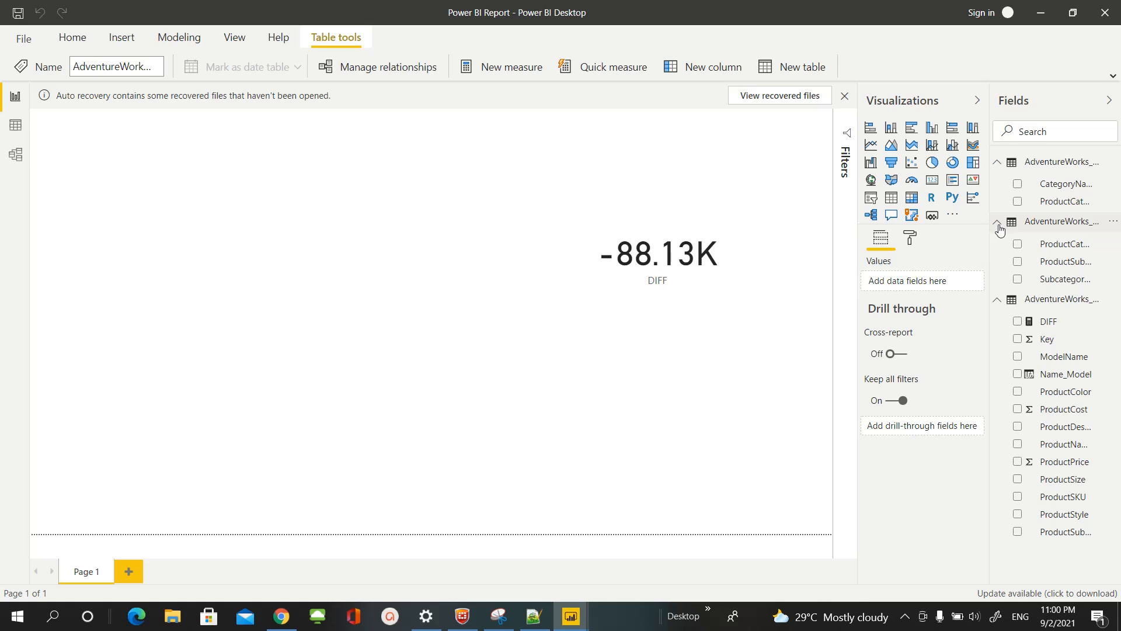
{"action": "left_click", "coordinate": [998, 226]}
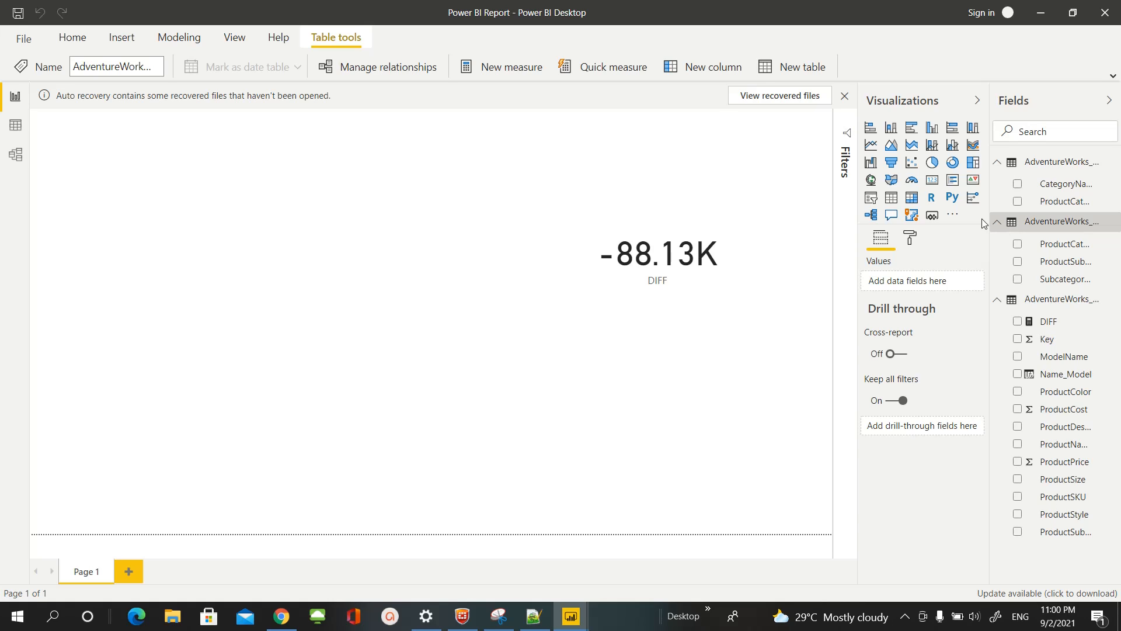
- Insert a table visual in the empty area beside the DIFF card, near the page's upper edge, and enlarge it in width and height
{"action": "left_click", "coordinate": [892, 198]}
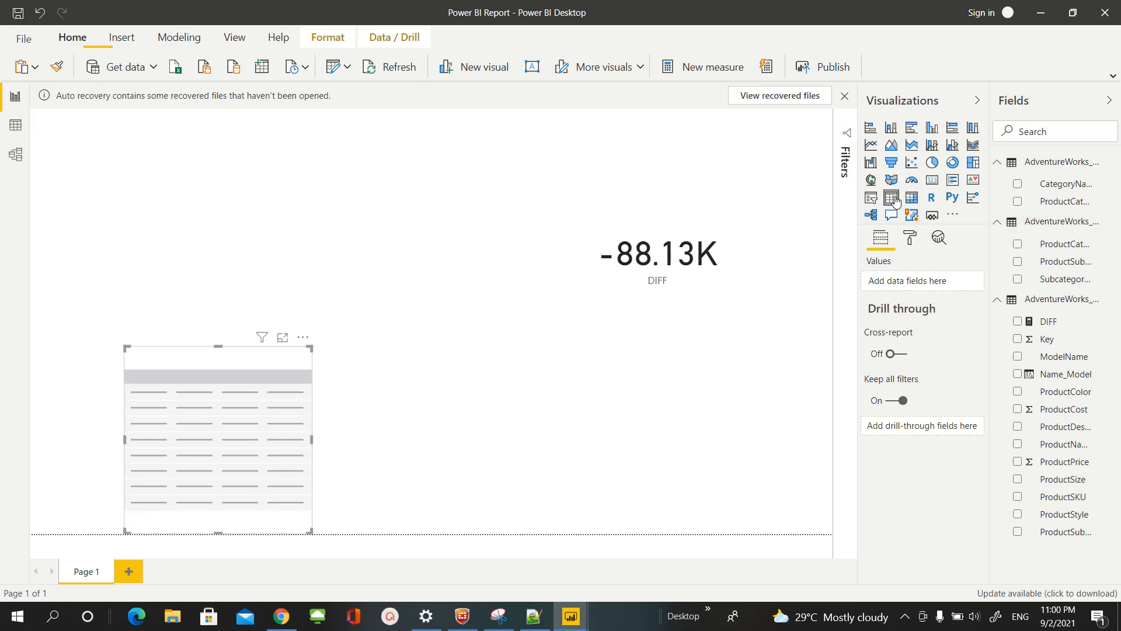
{"action": "left_click_drag", "start_coordinate": [240, 364], "coordinate": [195, 152]}
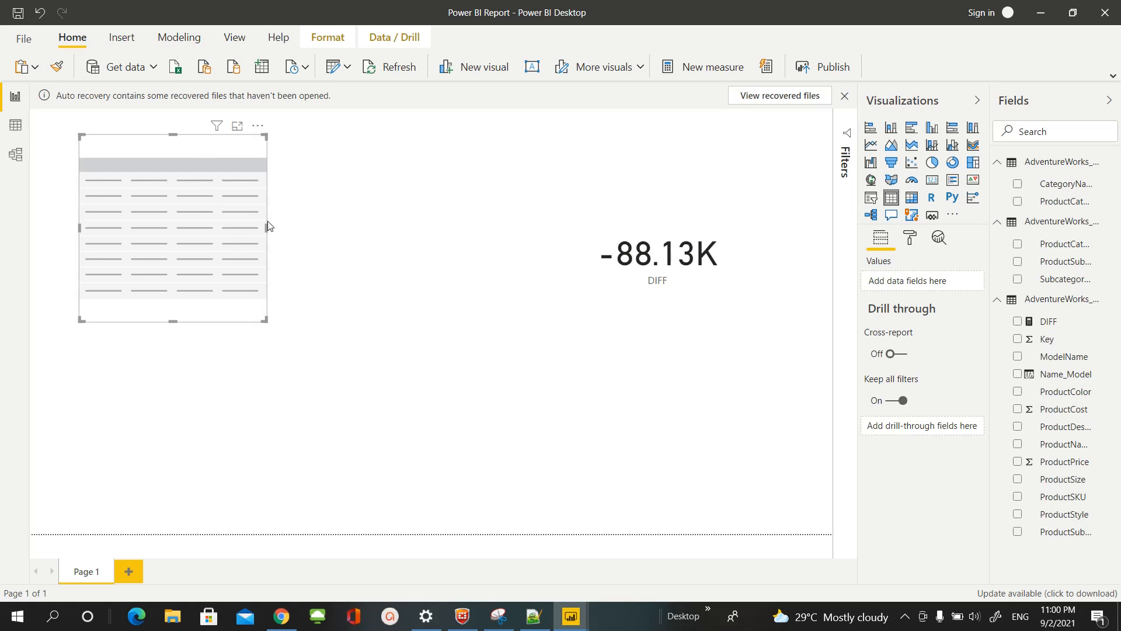
{"action": "left_click_drag", "start_coordinate": [267, 226], "coordinate": [494, 251]}
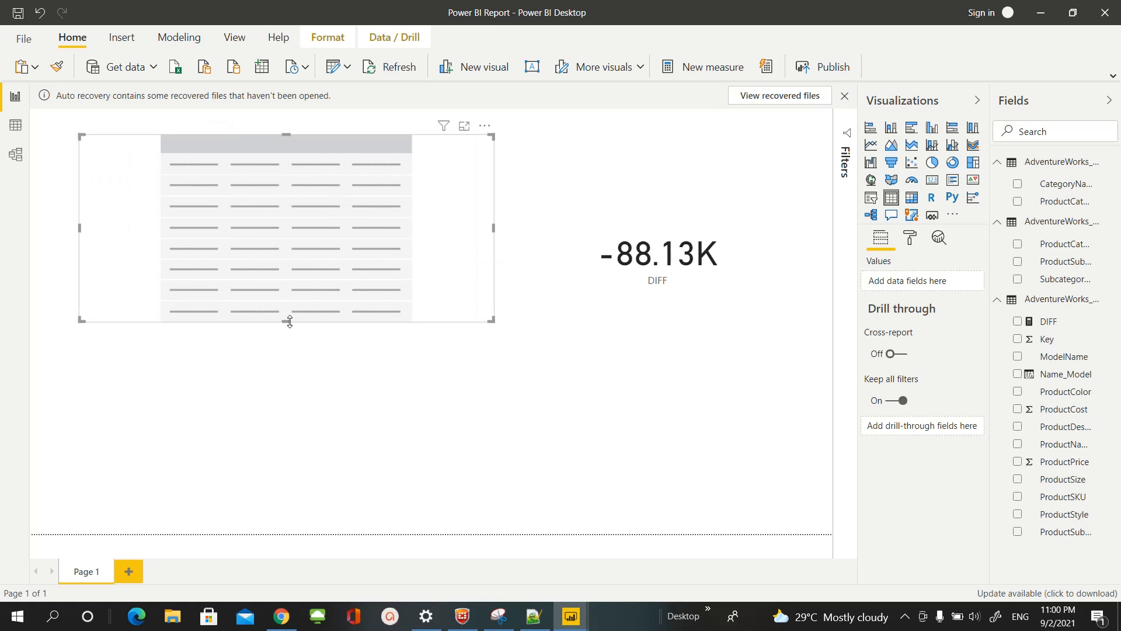
{"action": "left_click_drag", "start_coordinate": [290, 321], "coordinate": [278, 454]}
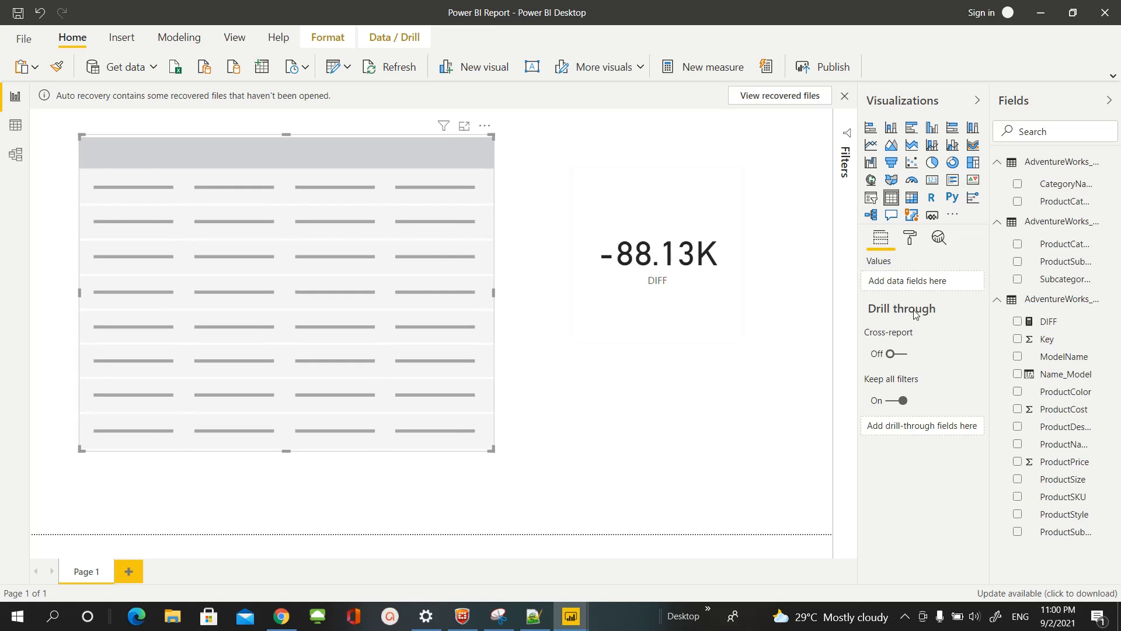
- Fill the table visual with CategoryName, SubcategoryName and ProductCost, keeping only one ProductCost column
{"action": "left_click", "coordinate": [1061, 188]}
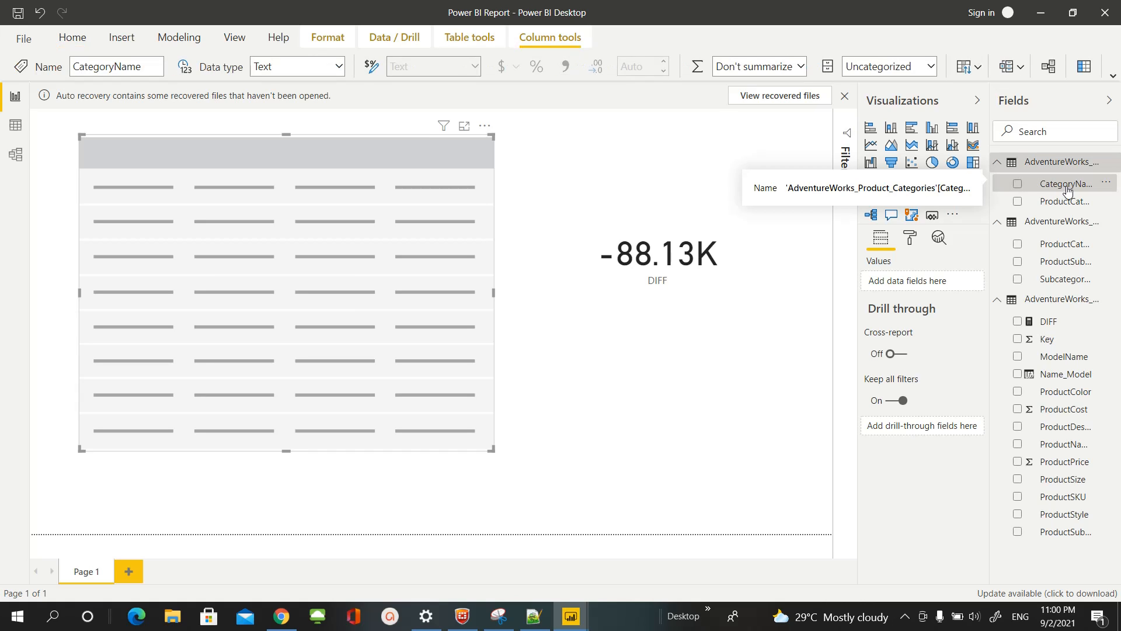
{"action": "left_click_drag", "start_coordinate": [1067, 190], "coordinate": [946, 289]}
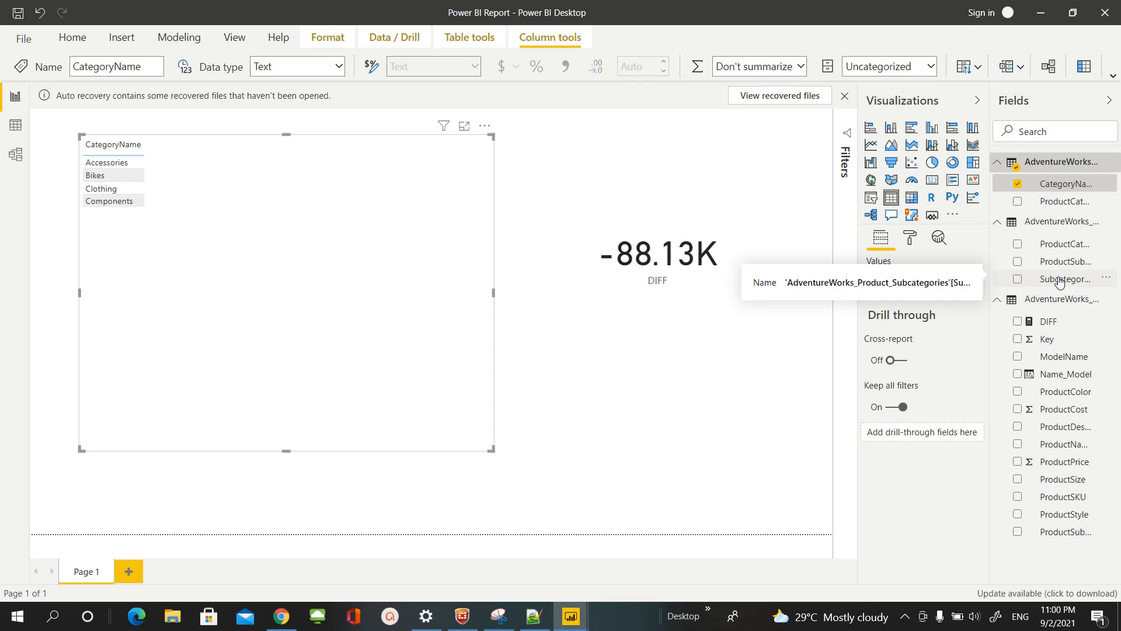
{"action": "left_click_drag", "start_coordinate": [1060, 280], "coordinate": [946, 291]}
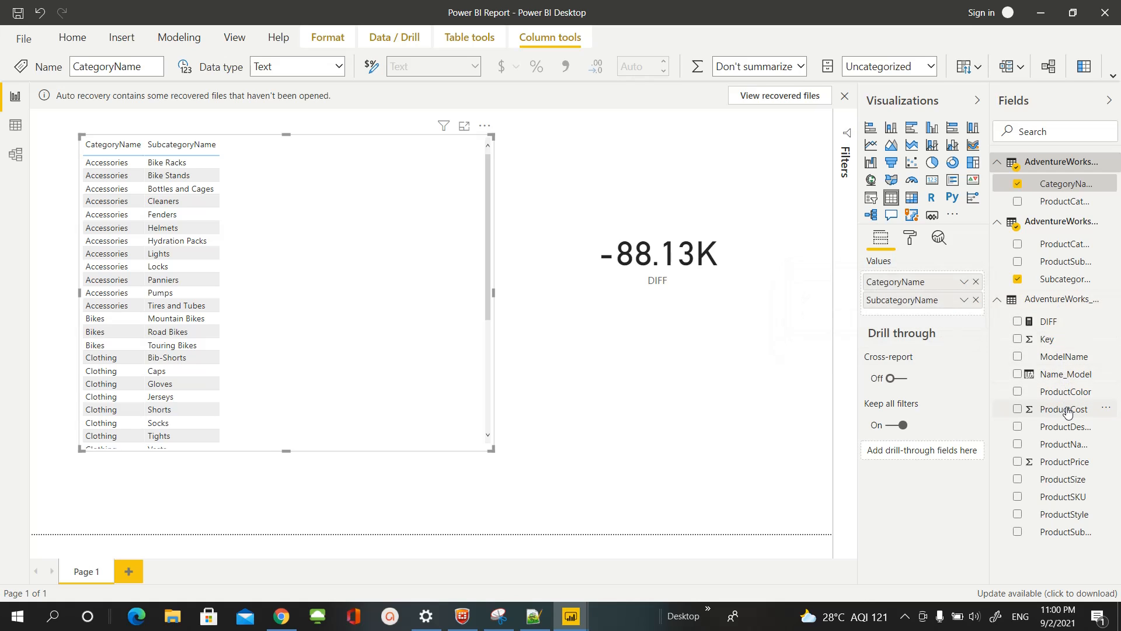
{"action": "left_click_drag", "start_coordinate": [1067, 411], "coordinate": [927, 314]}
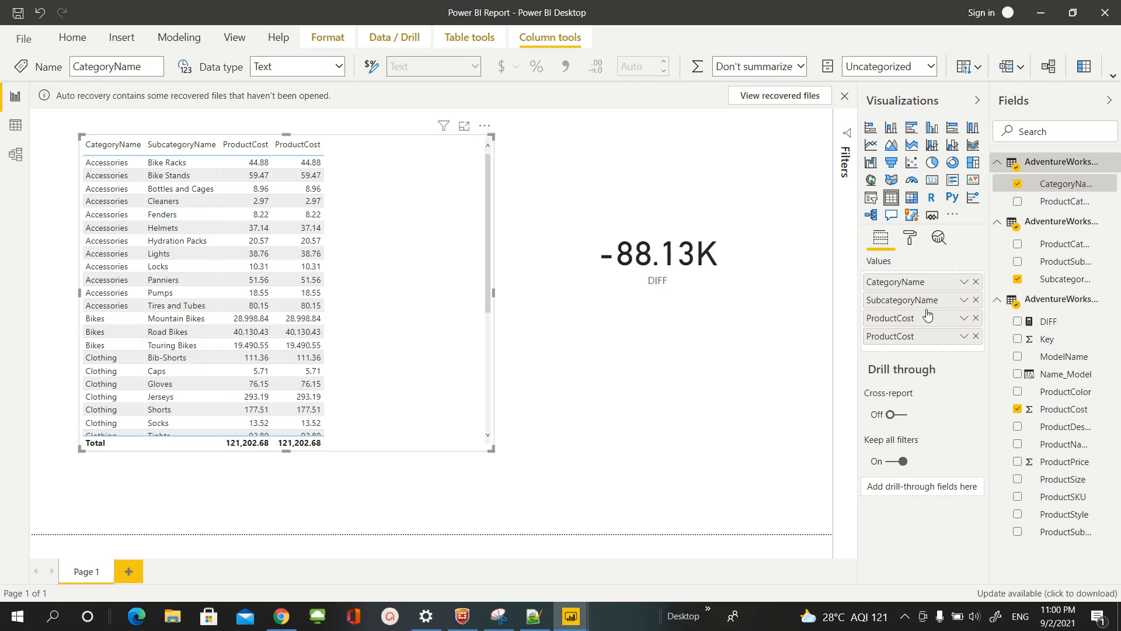
{"action": "left_click", "coordinate": [976, 337]}
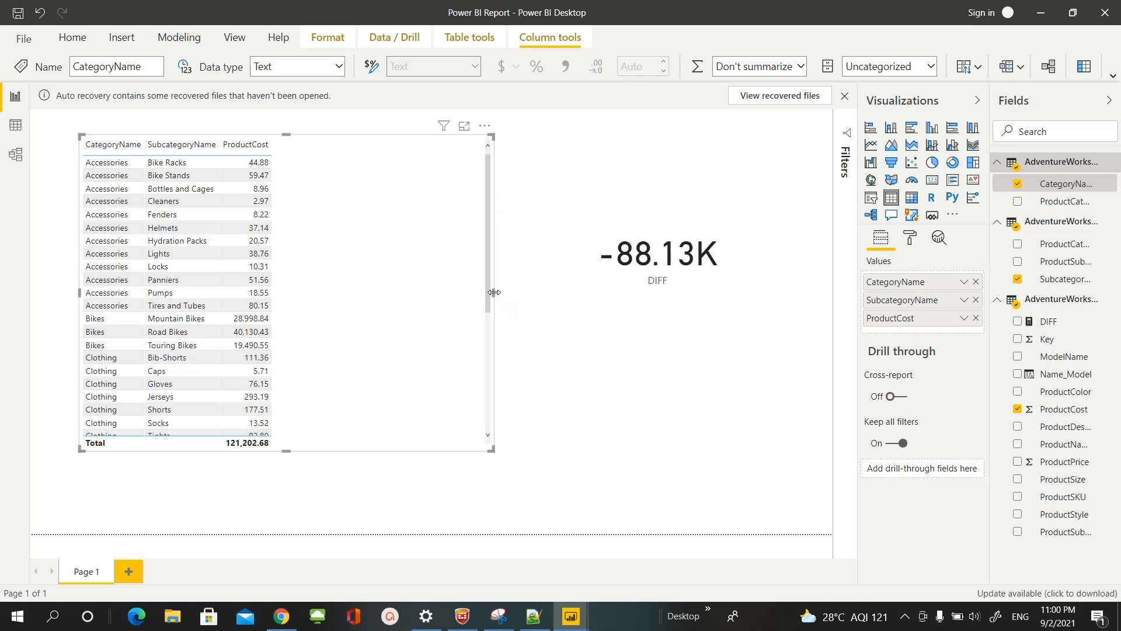
- Widen the table visual toward the DIFF card and extend its opposite lower corner to the corner of the report page
{"action": "left_click_drag", "start_coordinate": [494, 292], "coordinate": [547, 303]}
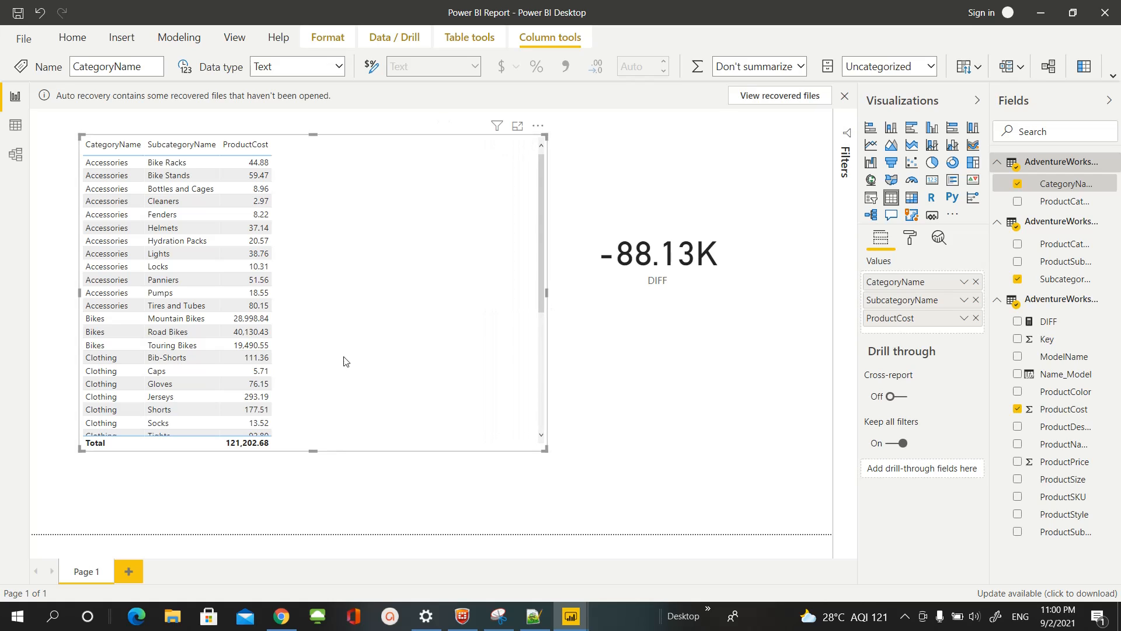
{"action": "left_click_drag", "start_coordinate": [80, 447], "coordinate": [31, 532]}
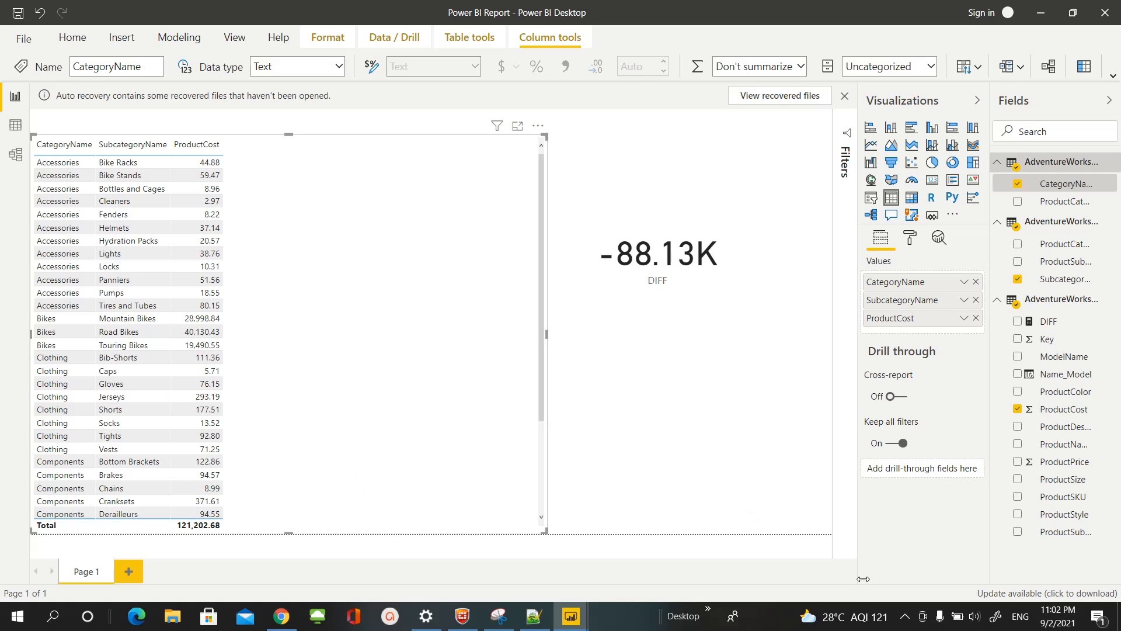
{"action": "left_click", "coordinate": [906, 618]}
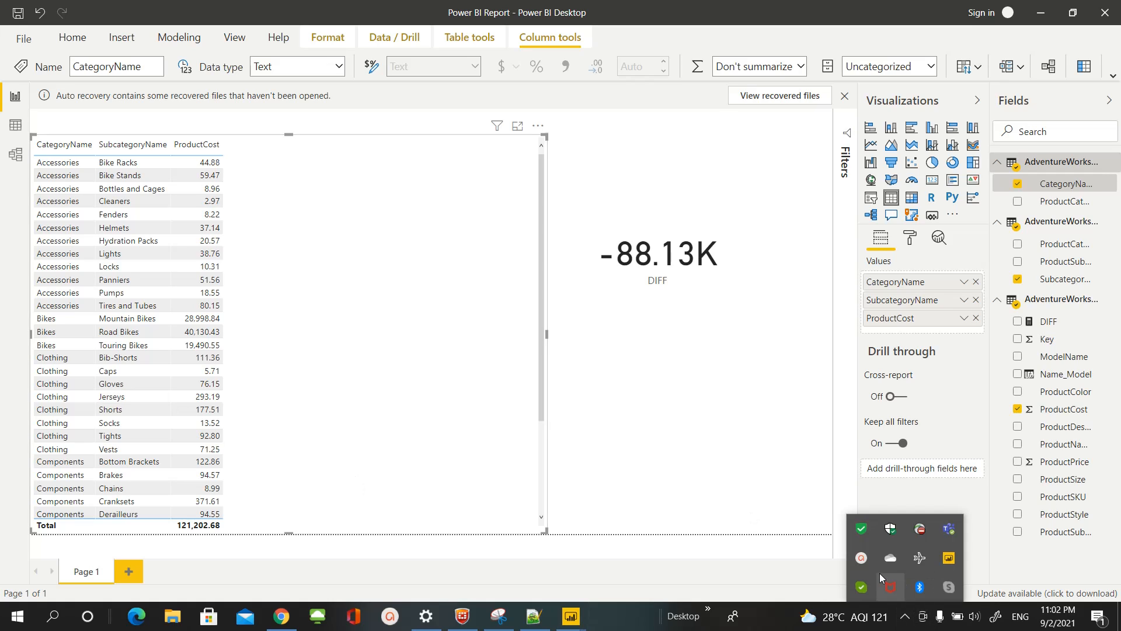